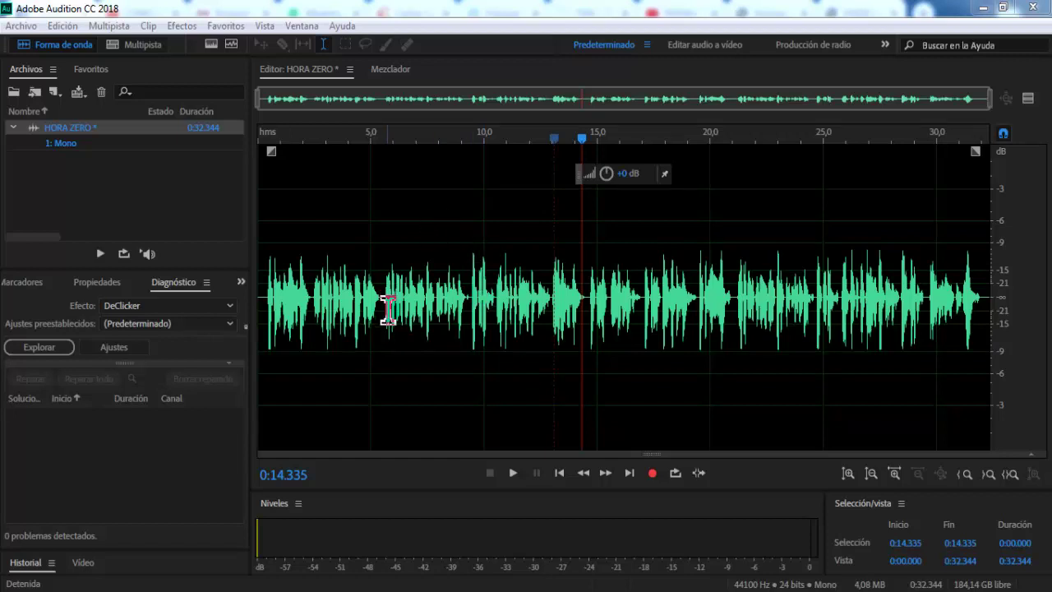
# Play the original mono voice recording from just before the first words, stopping after about nine seconds
pyautogui.click(265, 280)
pyautogui.press('space')
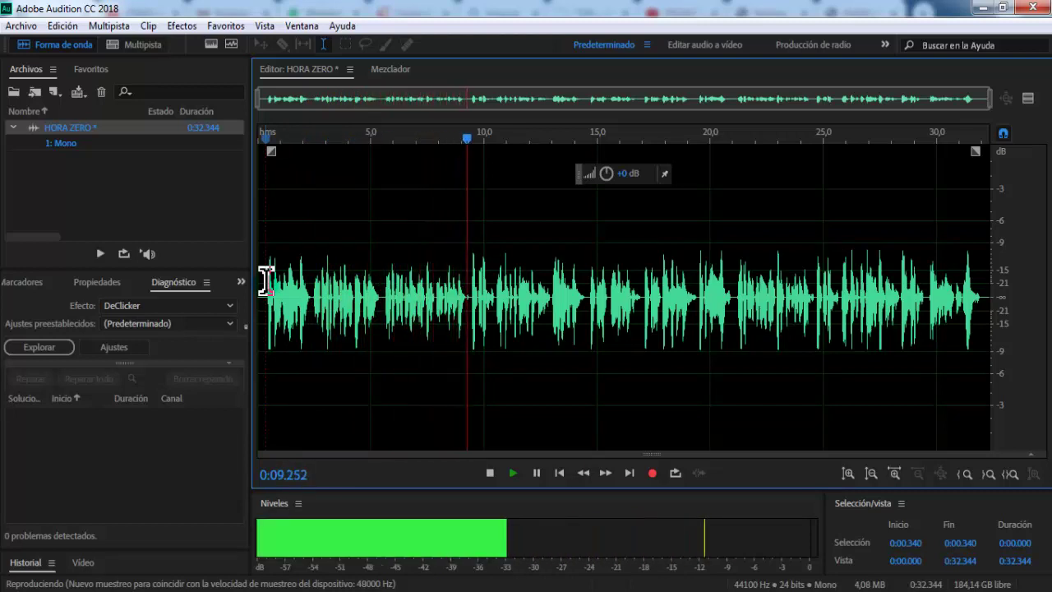
pyautogui.press('space')
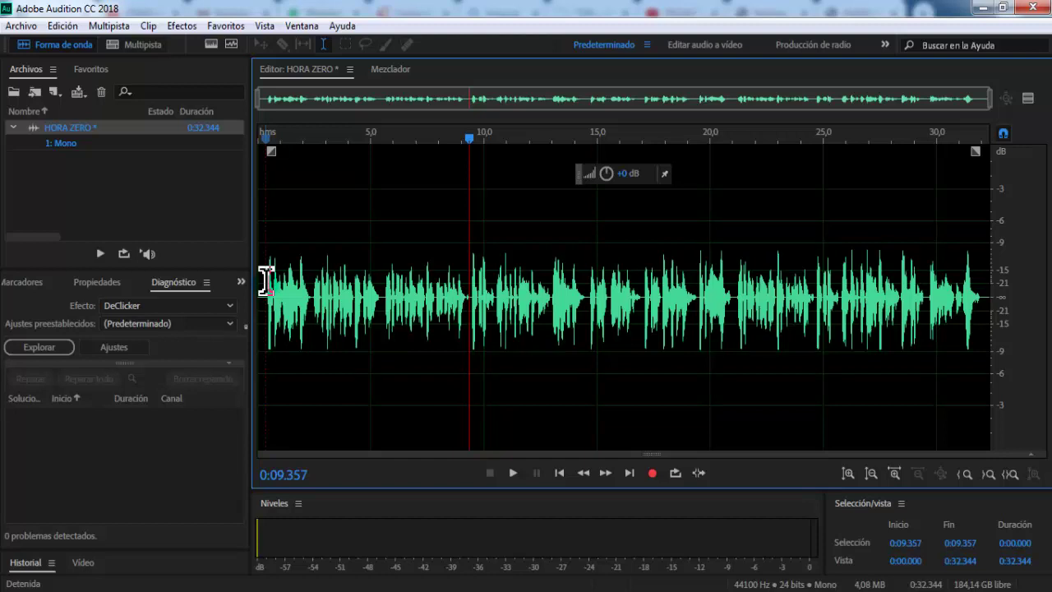
# Convert the entire voice recording's sample type to stereo (Estéreo) with a bit depth of 24 bits
pyautogui.click(709, 300)
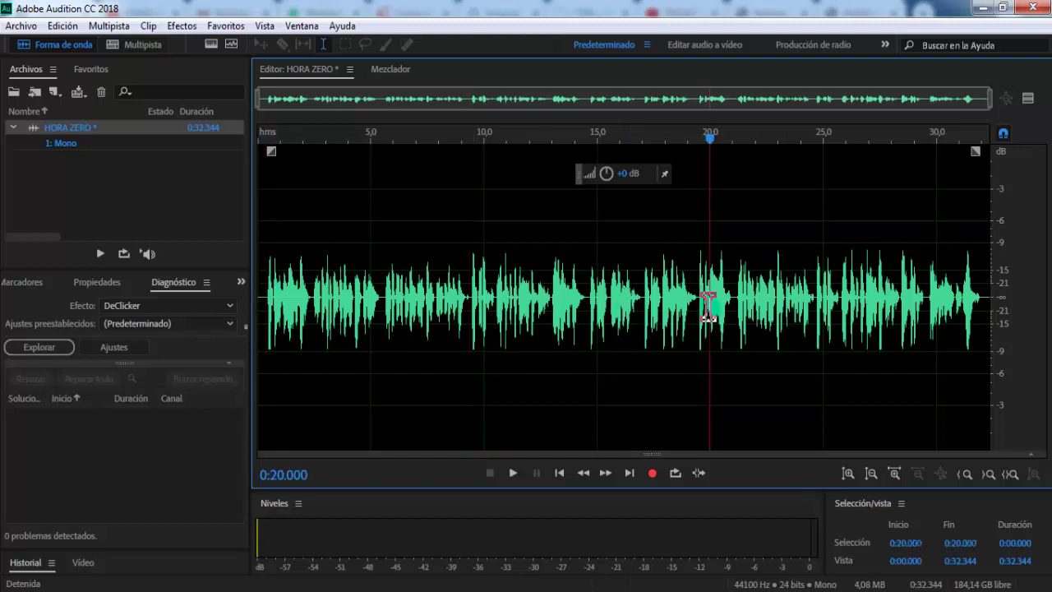
pyautogui.doubleClick(707, 308)
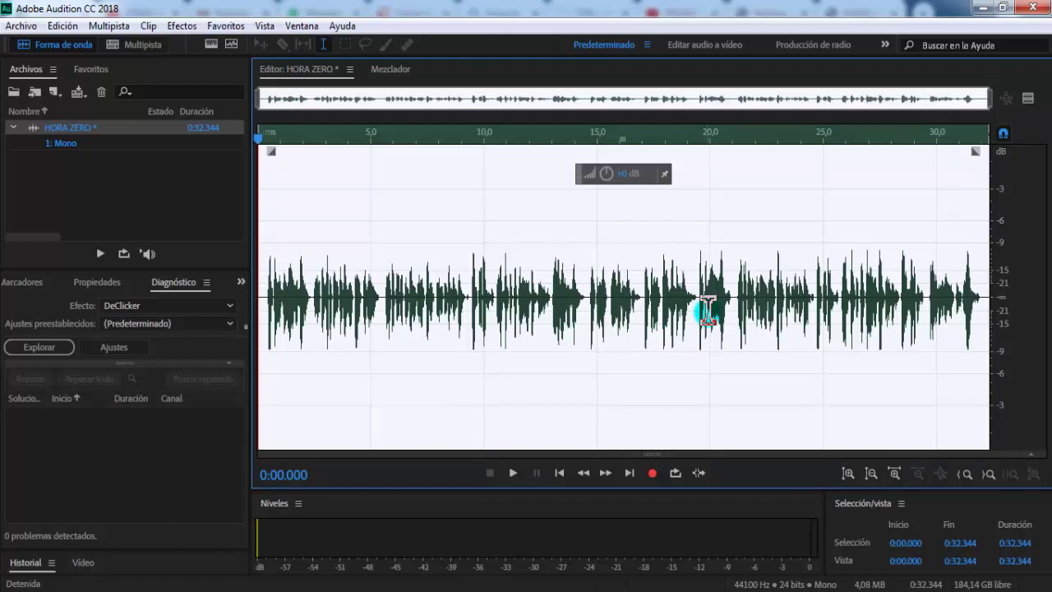
pyautogui.click(721, 322)
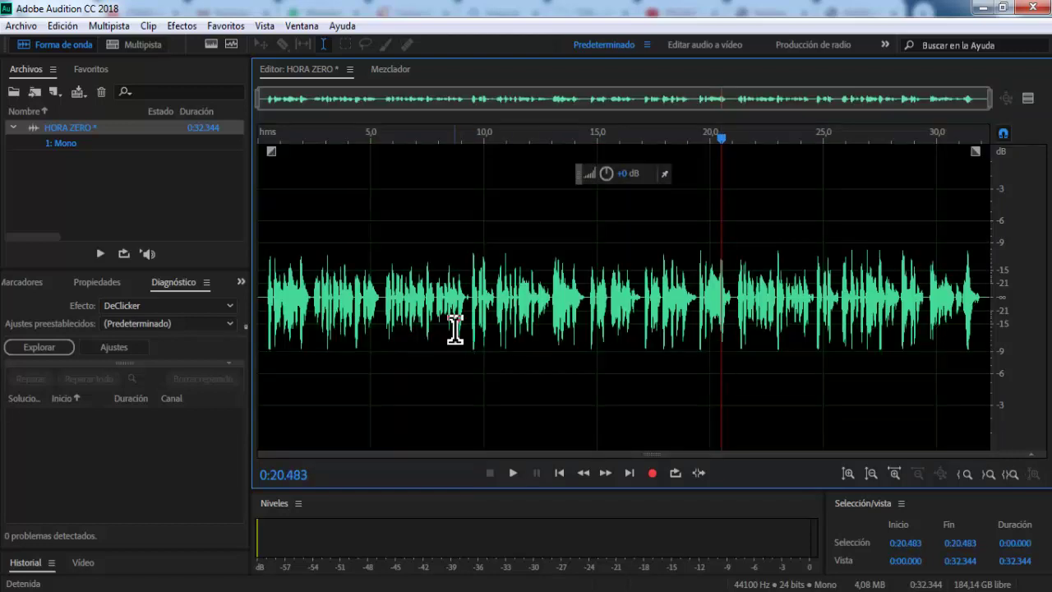
pyautogui.doubleClick(482, 301)
pyautogui.rightClick(482, 311)
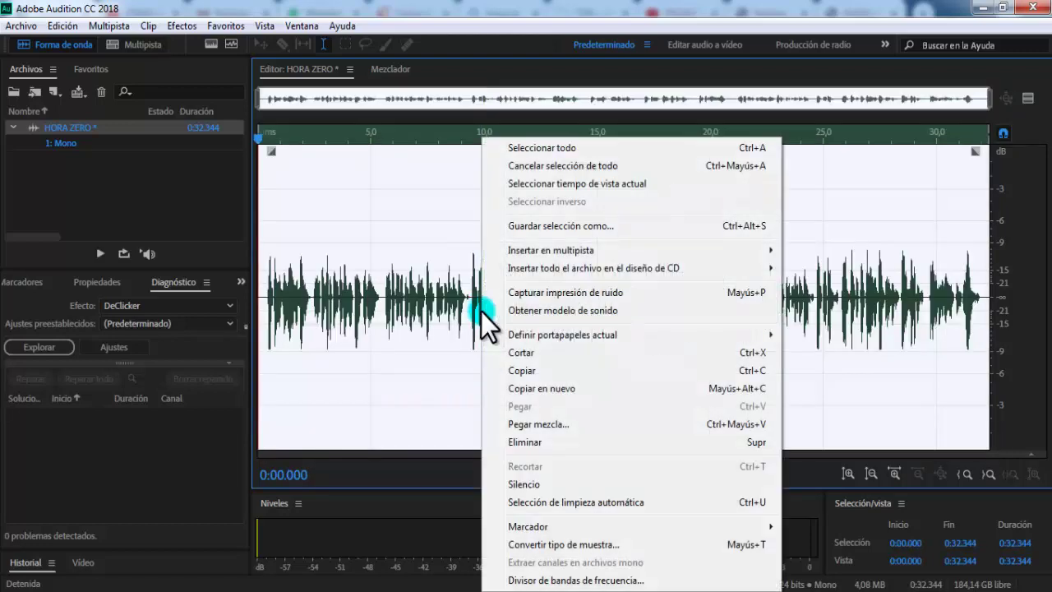
pyautogui.click(528, 545)
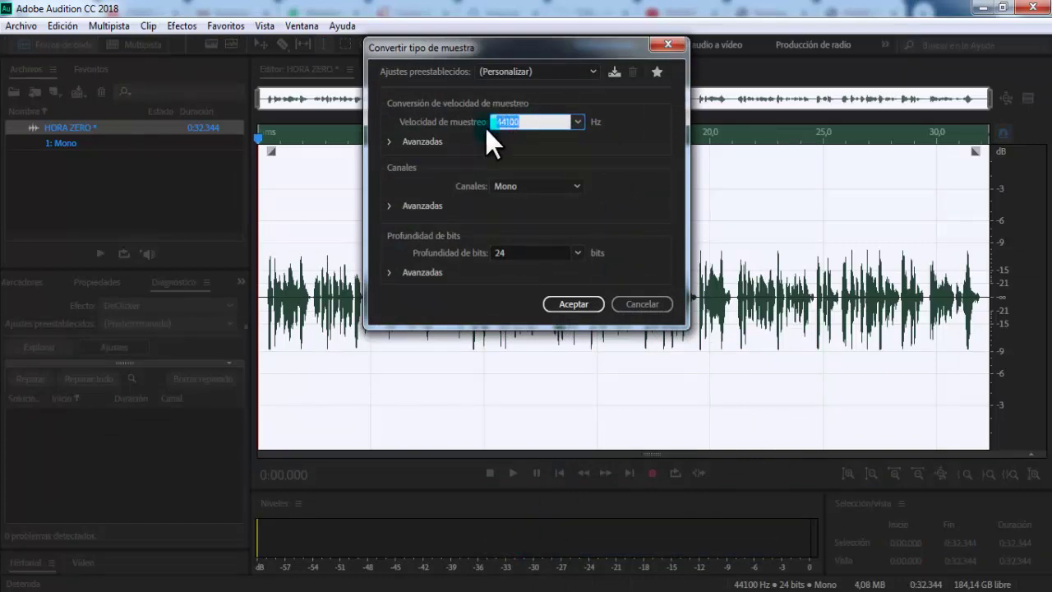
pyautogui.click(563, 188)
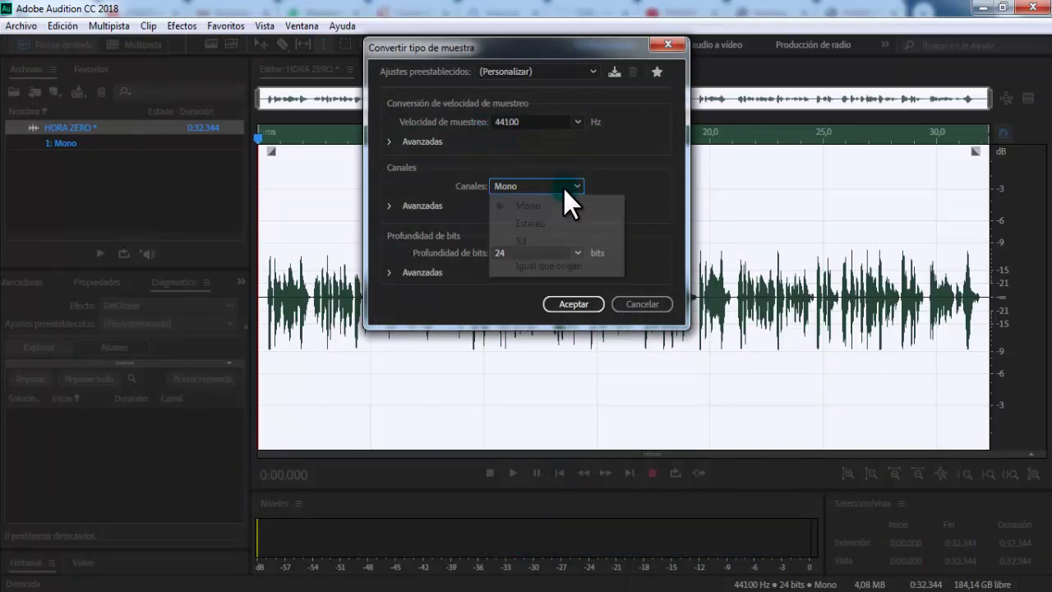
pyautogui.click(516, 223)
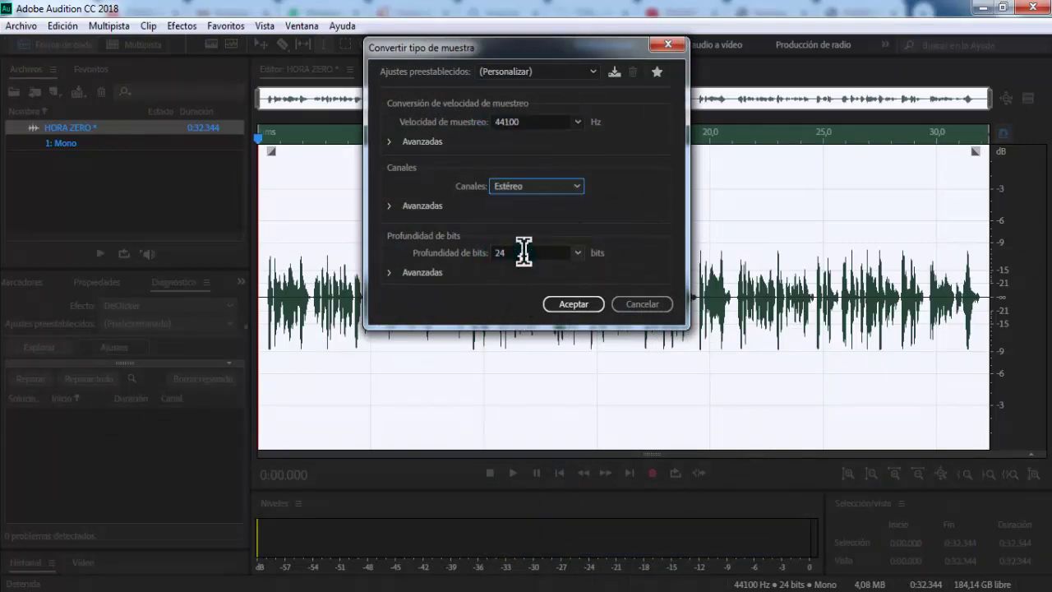
pyautogui.click(577, 253)
pyautogui.click(525, 304)
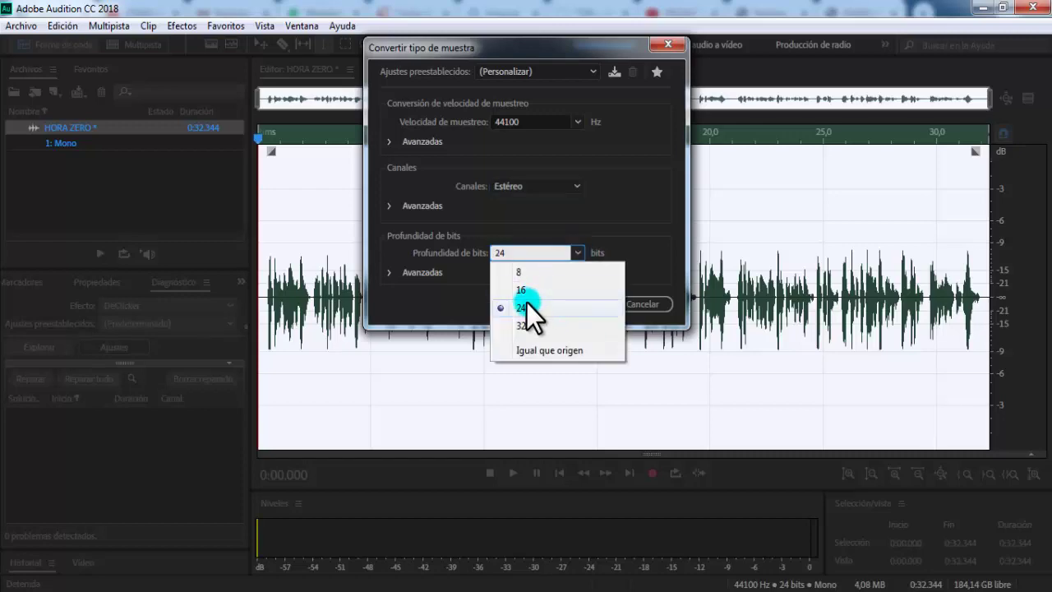
pyautogui.click(564, 304)
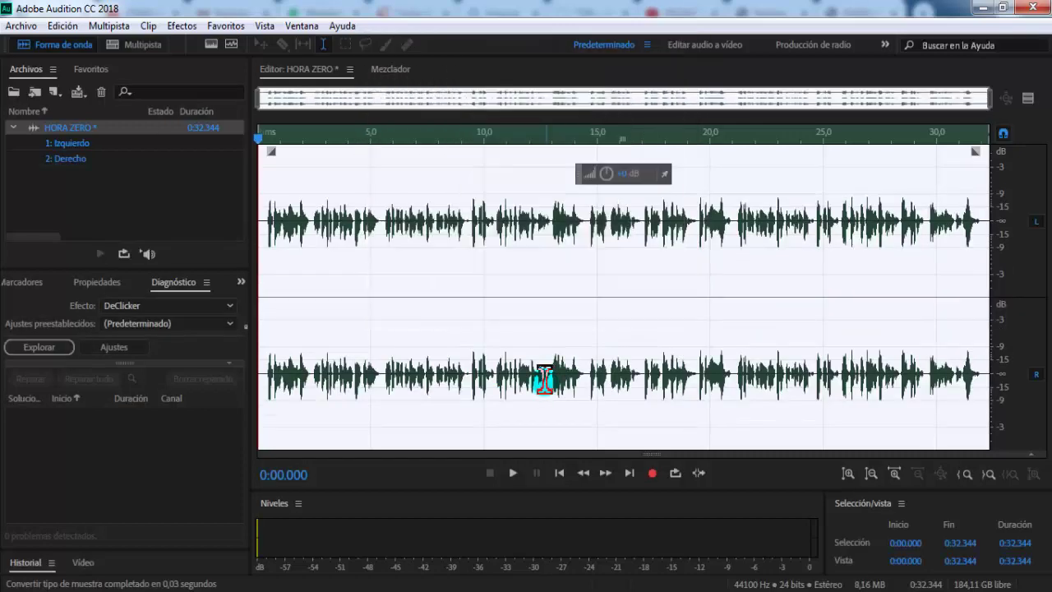
# Apply the parametric equalizer with its loaded custom voice preset to the whole stereo waveform
pyautogui.click(520, 316)
pyautogui.doubleClick(520, 305)
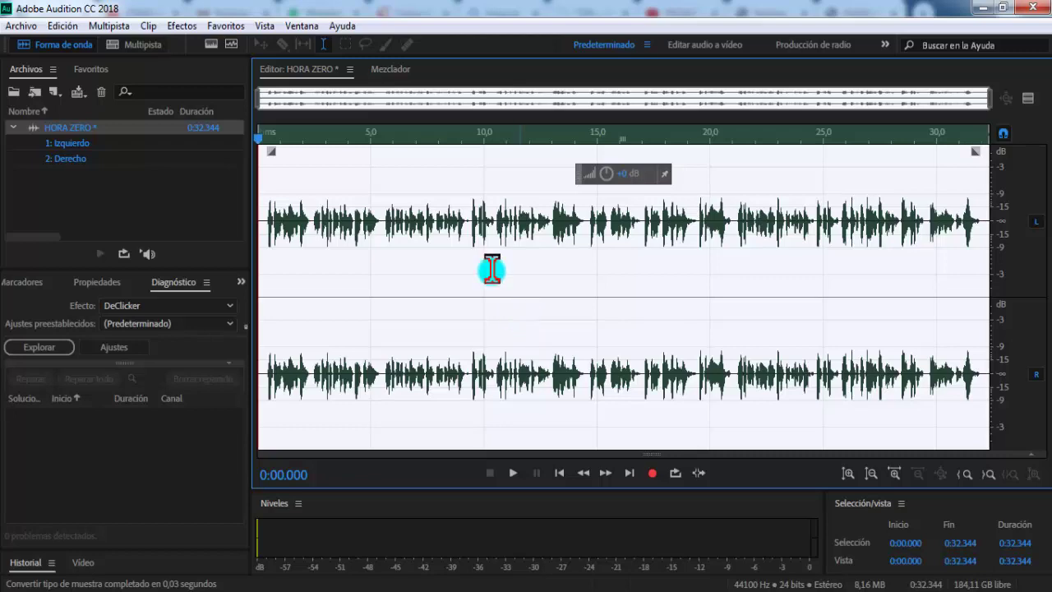
pyautogui.click(182, 26)
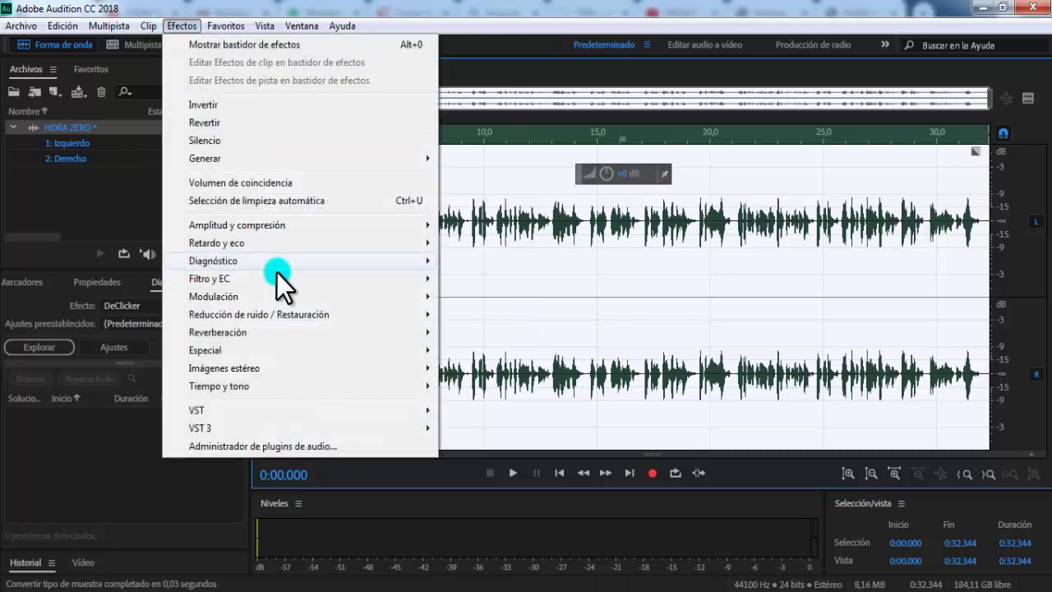
pyautogui.moveTo(274, 276)
pyautogui.click(487, 367)
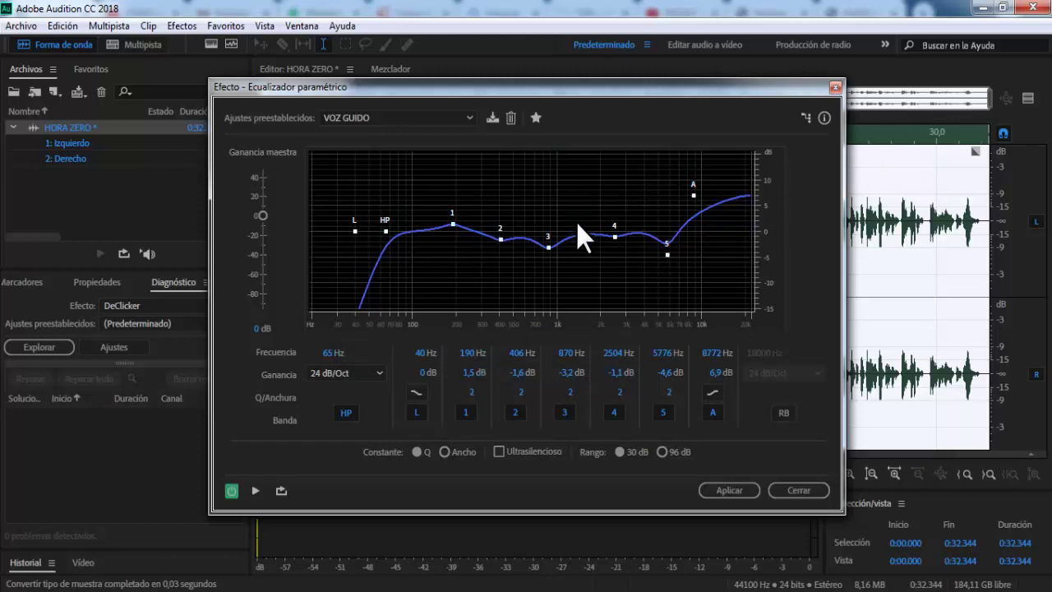
pyautogui.click(722, 490)
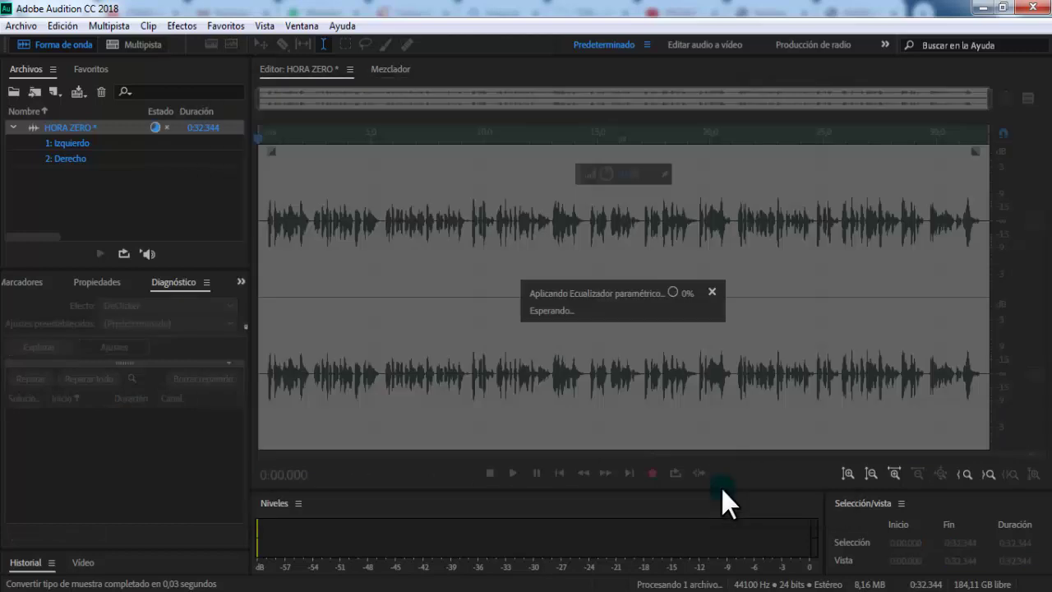
# Apply the speech volume leveler (Nivelador de volumen de voz) to the whole recording with the Suave preset
pyautogui.click(182, 27)
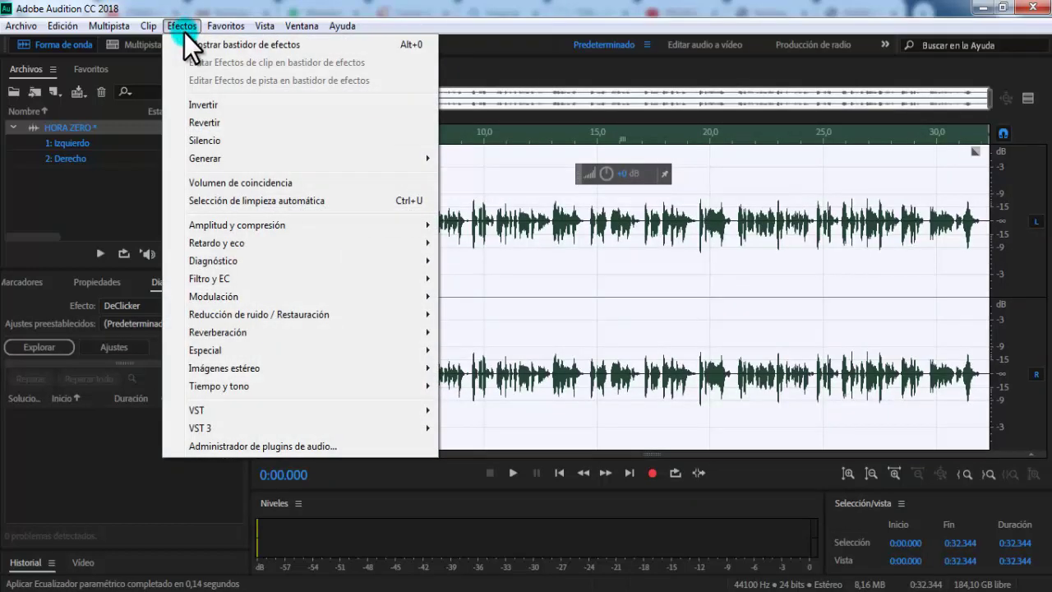
pyautogui.moveTo(275, 231)
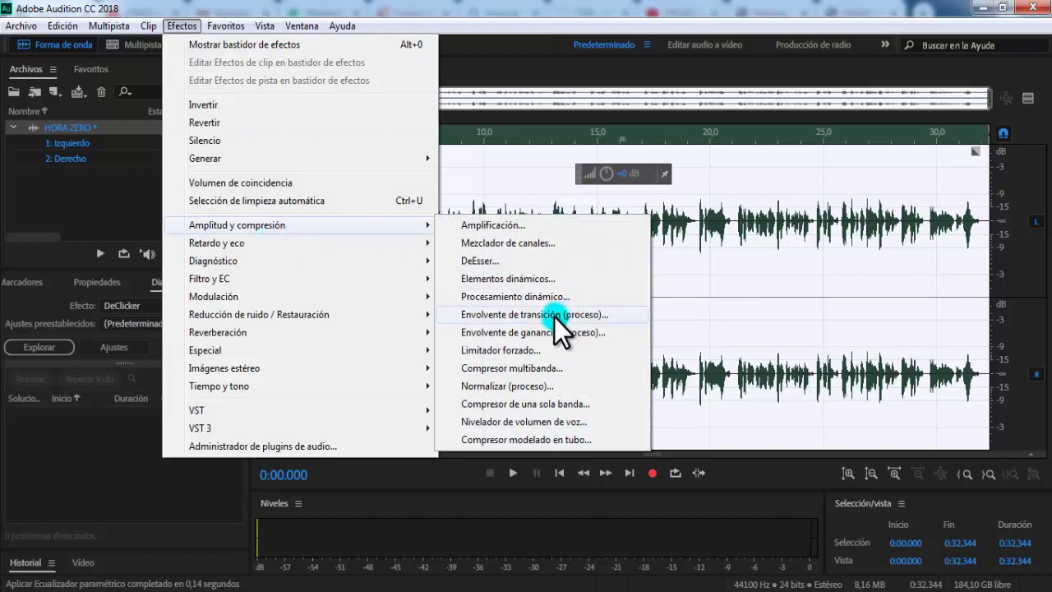
pyautogui.click(483, 425)
pyautogui.click(519, 205)
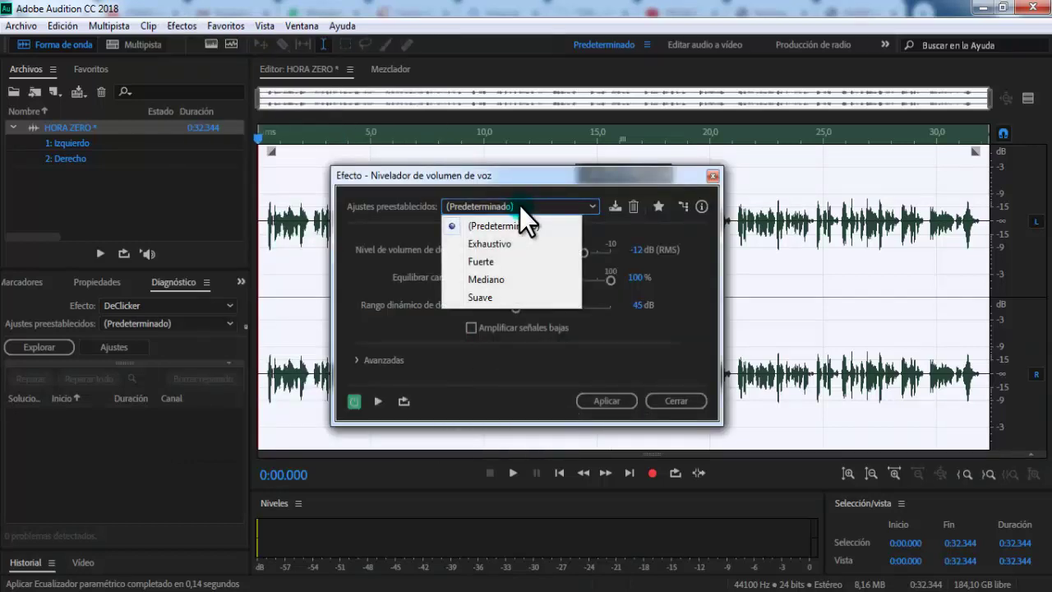
pyautogui.click(478, 296)
pyautogui.click(606, 401)
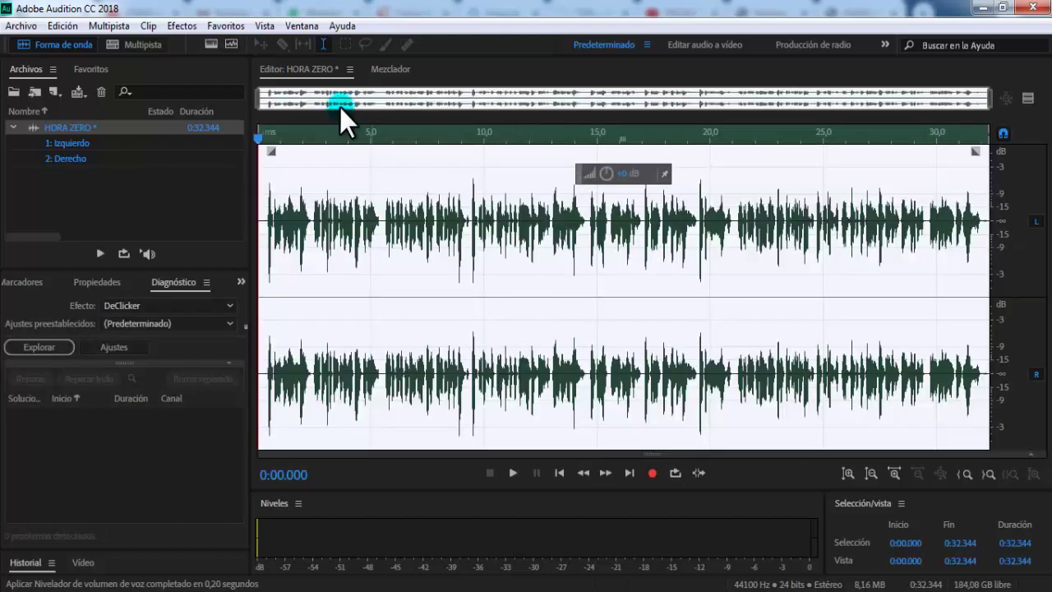
# Apply the single-band compressor to the whole recording with the Nivelador de voz preset
pyautogui.click(173, 24)
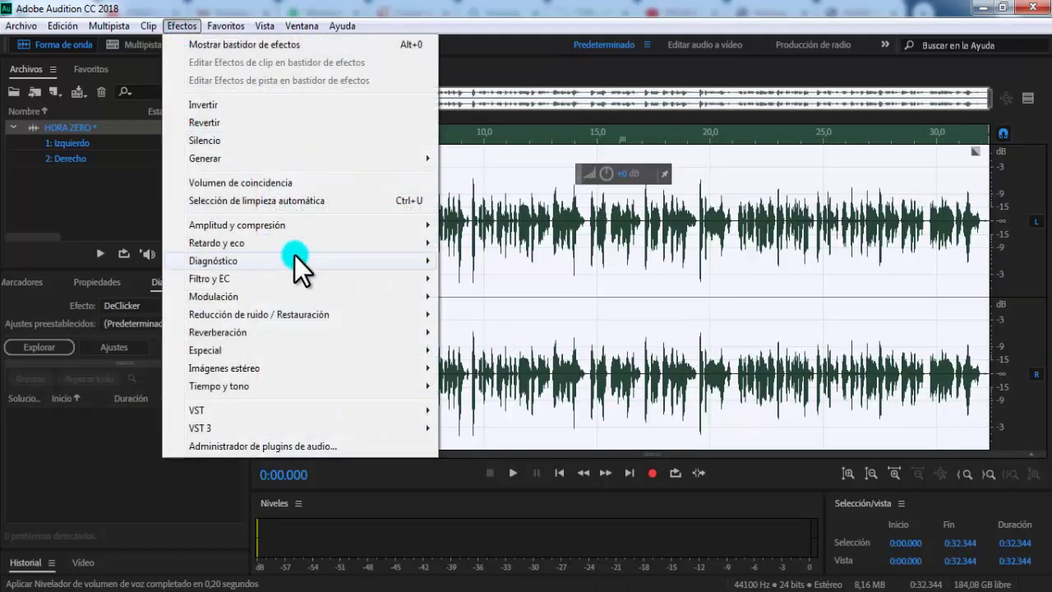
pyautogui.moveTo(361, 223)
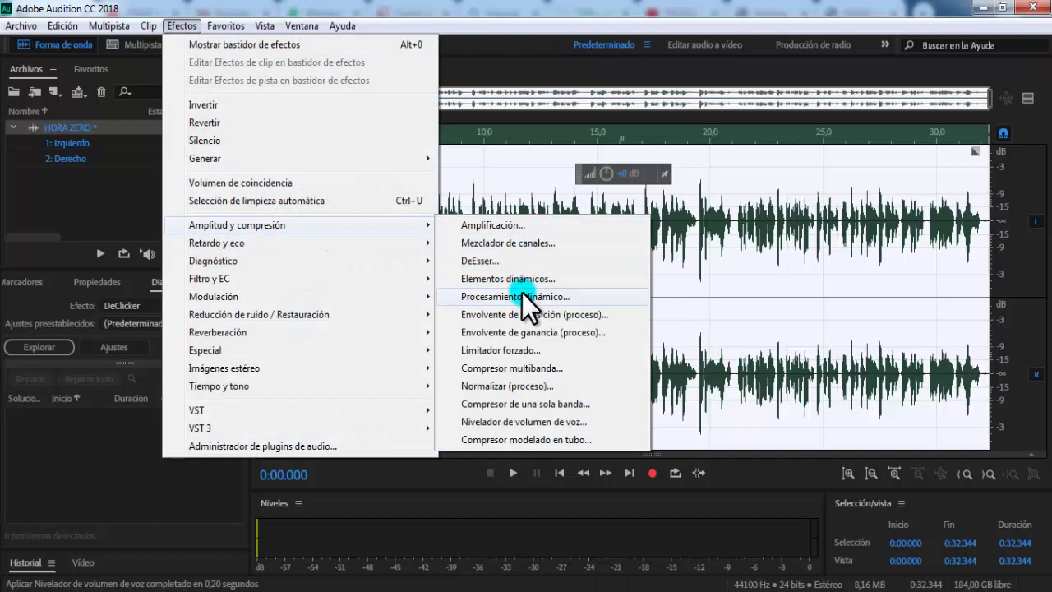
pyautogui.click(528, 404)
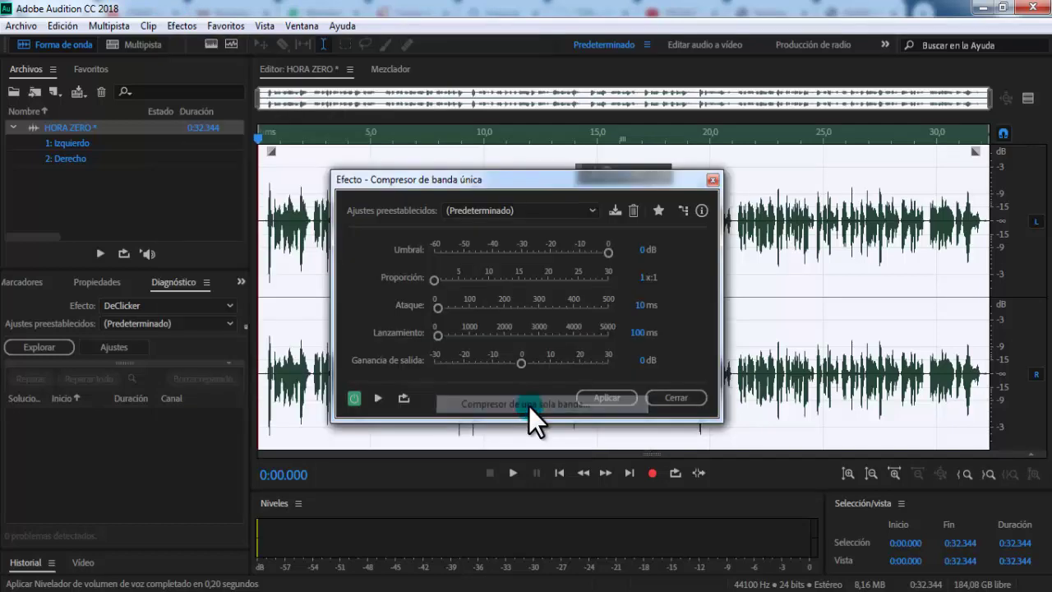
pyautogui.click(542, 210)
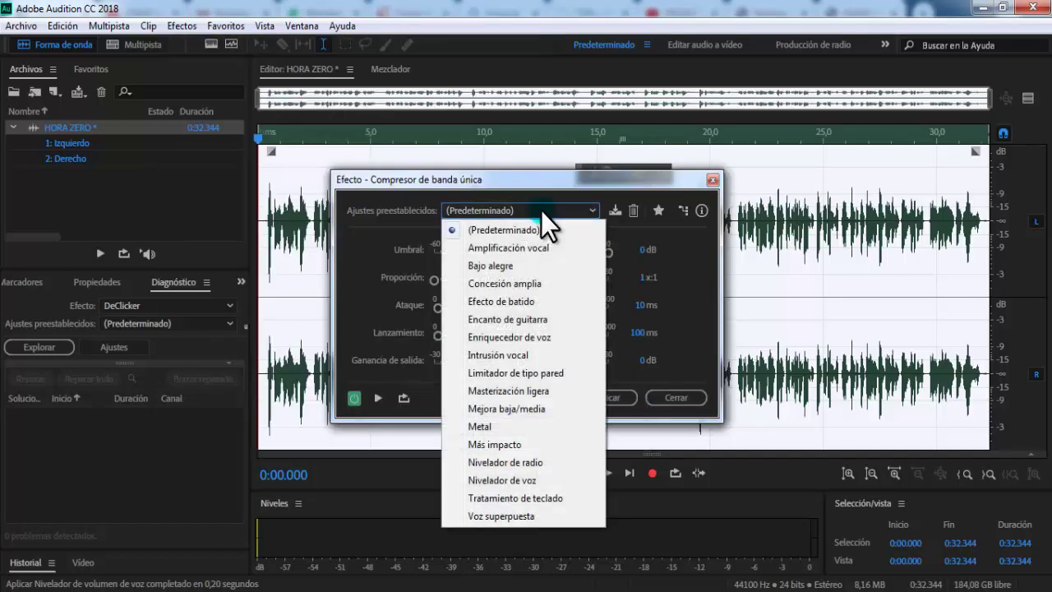
pyautogui.click(496, 484)
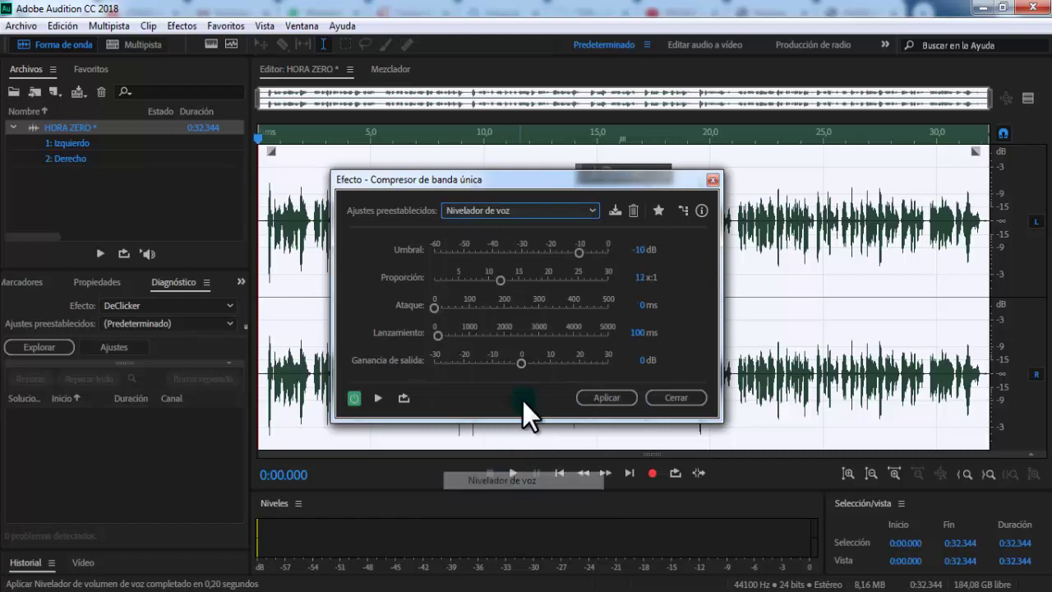
pyautogui.click(596, 401)
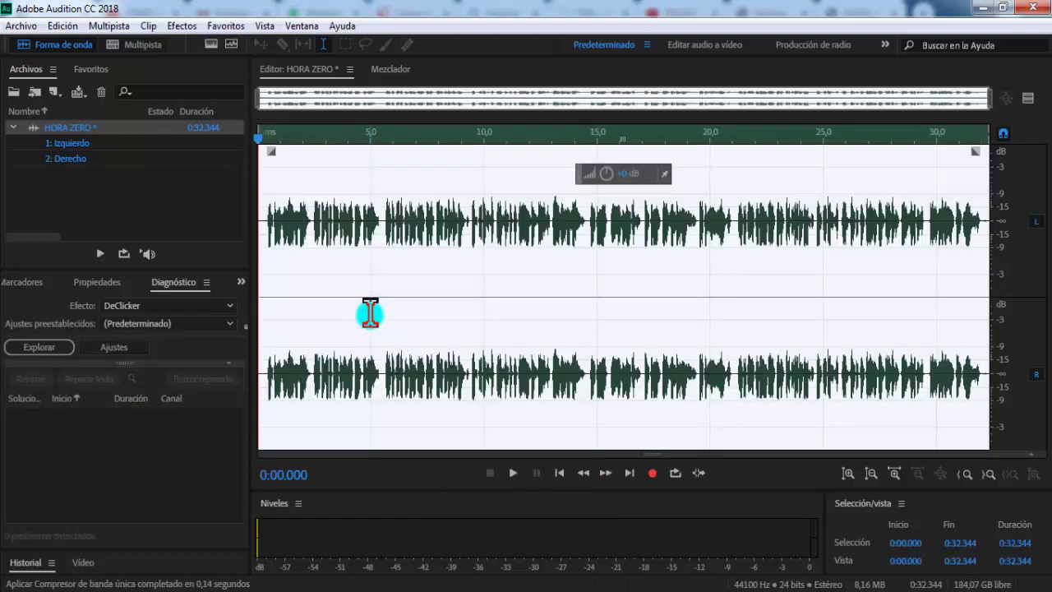
# Play the compressed voice from just before the first words to check how it sounds
pyautogui.click(279, 284)
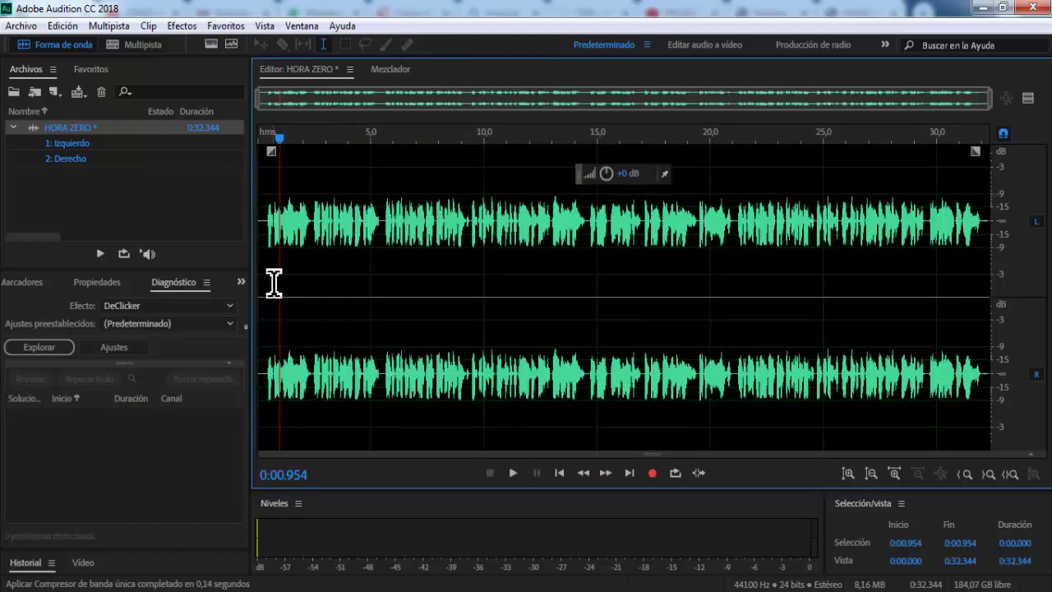
pyautogui.click(266, 233)
pyautogui.press('space')
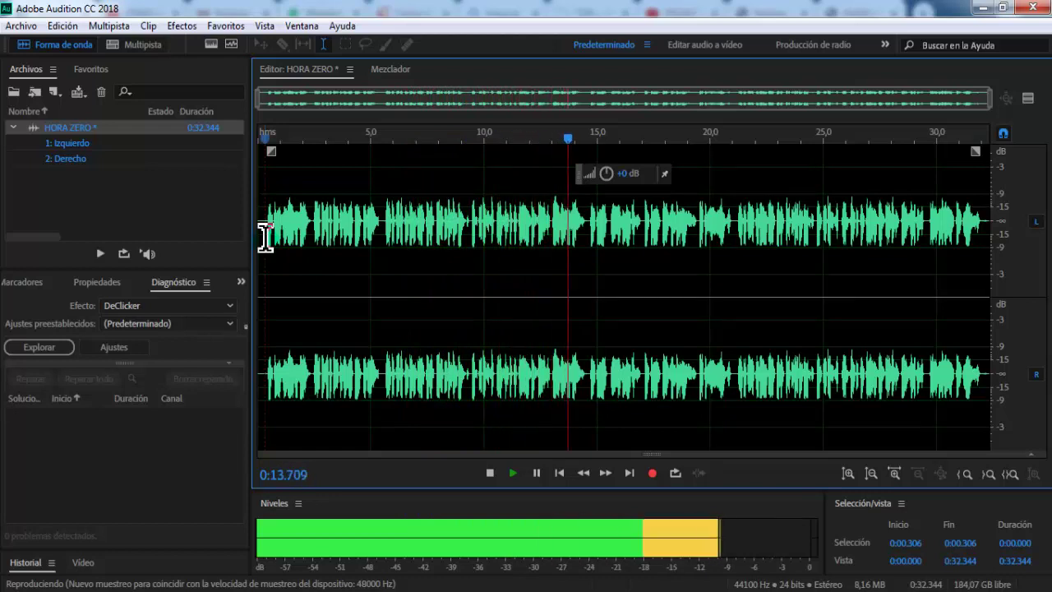
pyautogui.press('space')
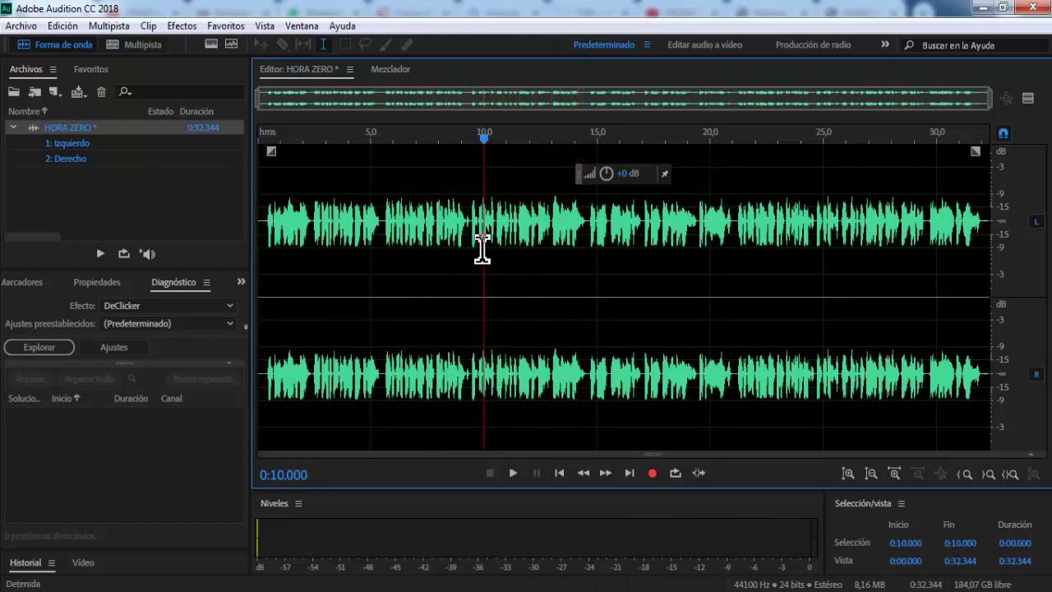
# Apply the hard limiter (Limitador forzado) to the whole recording with the Limitar a -,1 dB preset
pyautogui.doubleClick(480, 240)
pyautogui.click(182, 29)
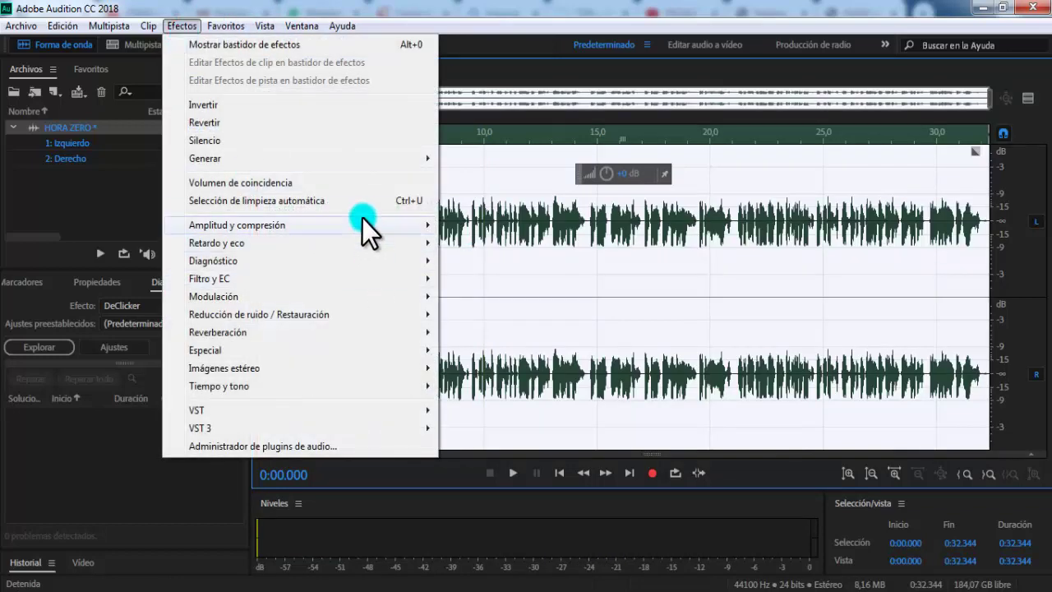
pyautogui.moveTo(362, 218)
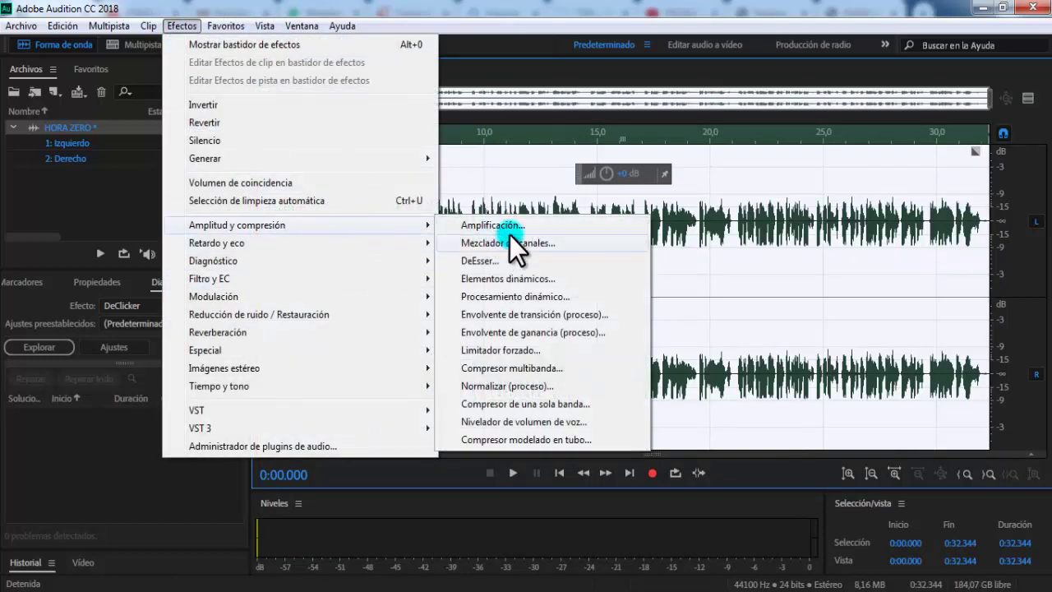
pyautogui.click(506, 350)
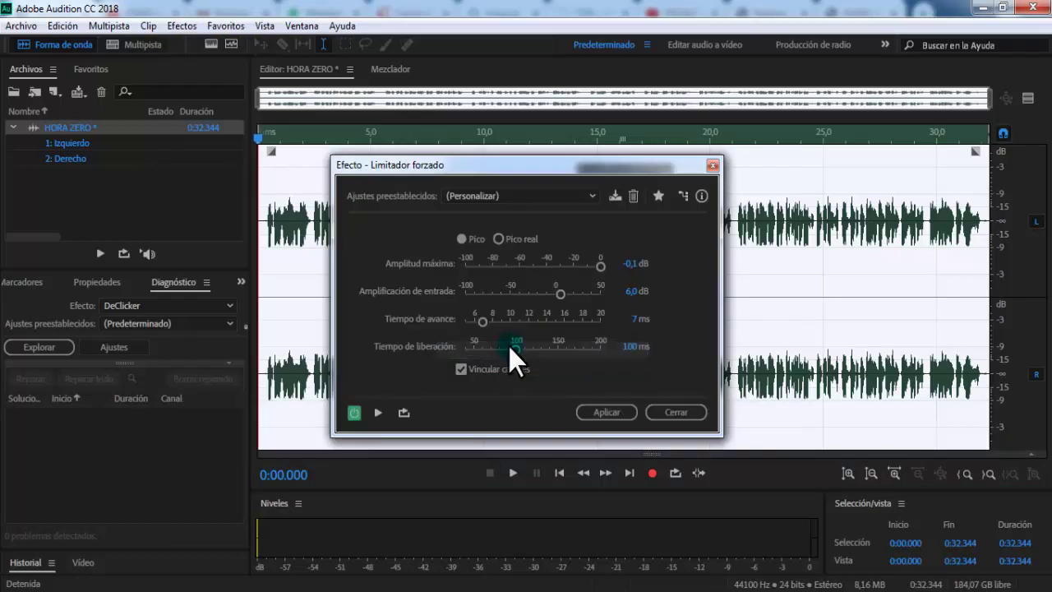
pyautogui.click(586, 195)
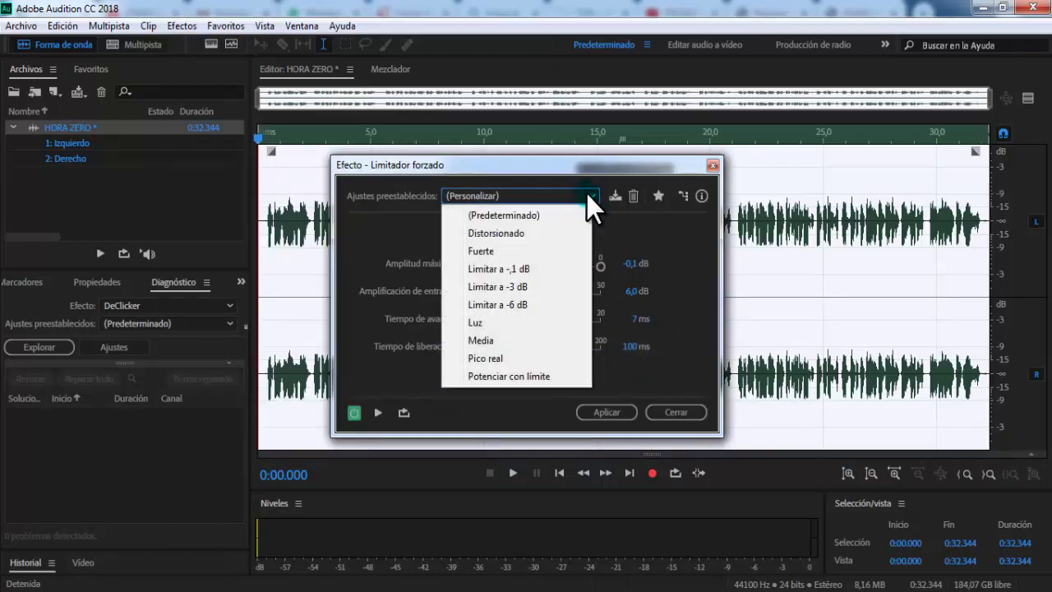
pyautogui.click(516, 269)
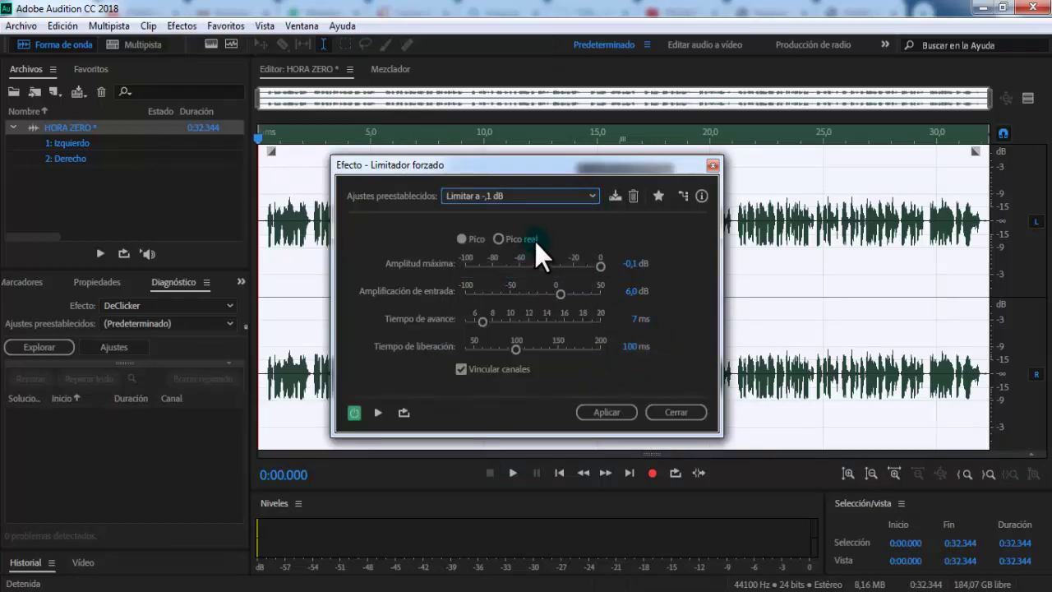
pyautogui.click(604, 410)
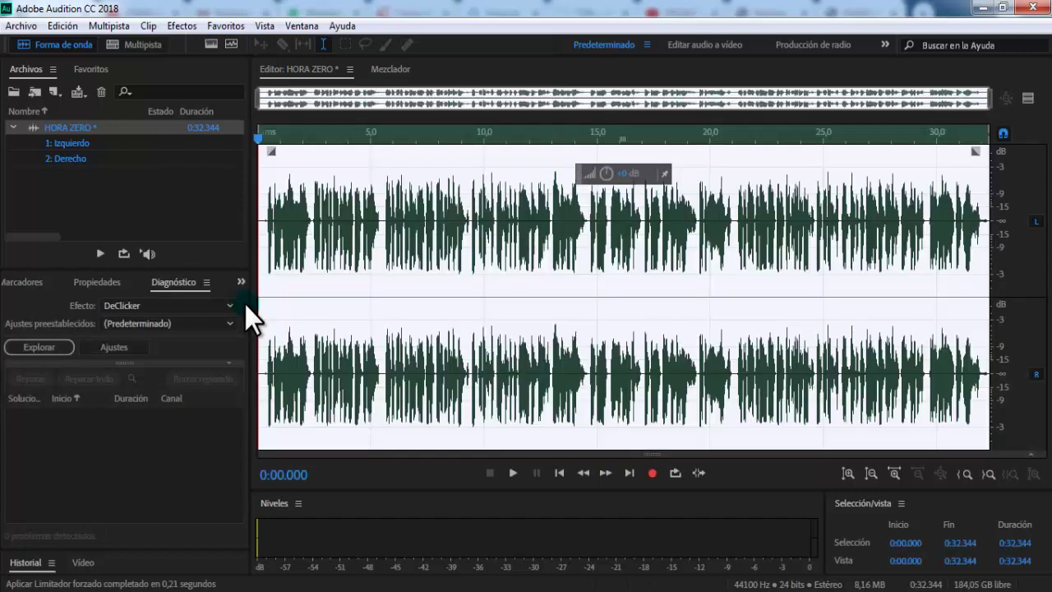
# Play the limited voice from just before the first words, at about 0.34 s, to check how it sounds
pyautogui.click(345, 246)
pyautogui.click(265, 228)
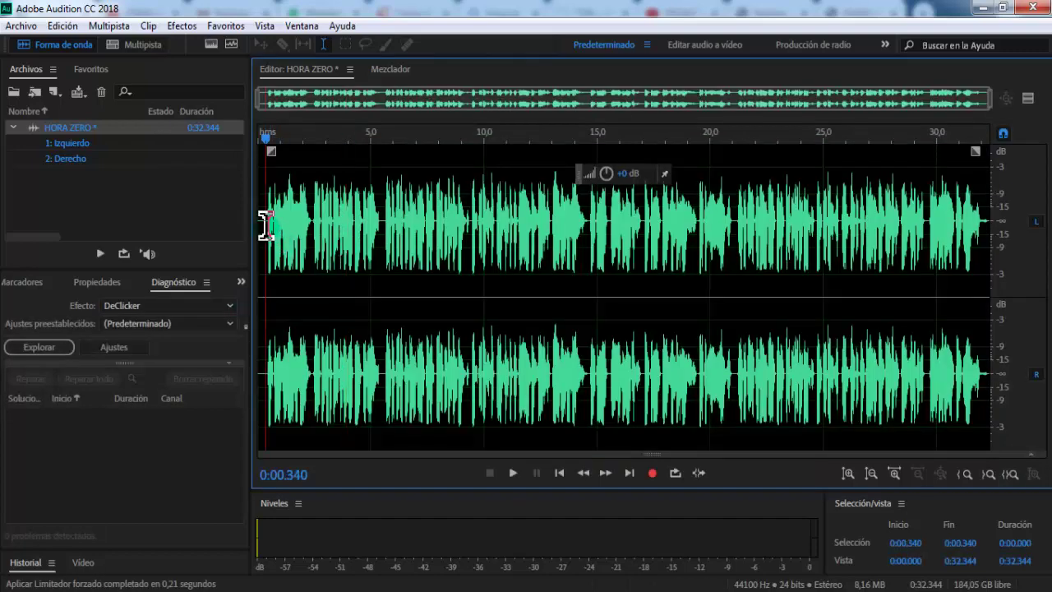
pyautogui.press('space')
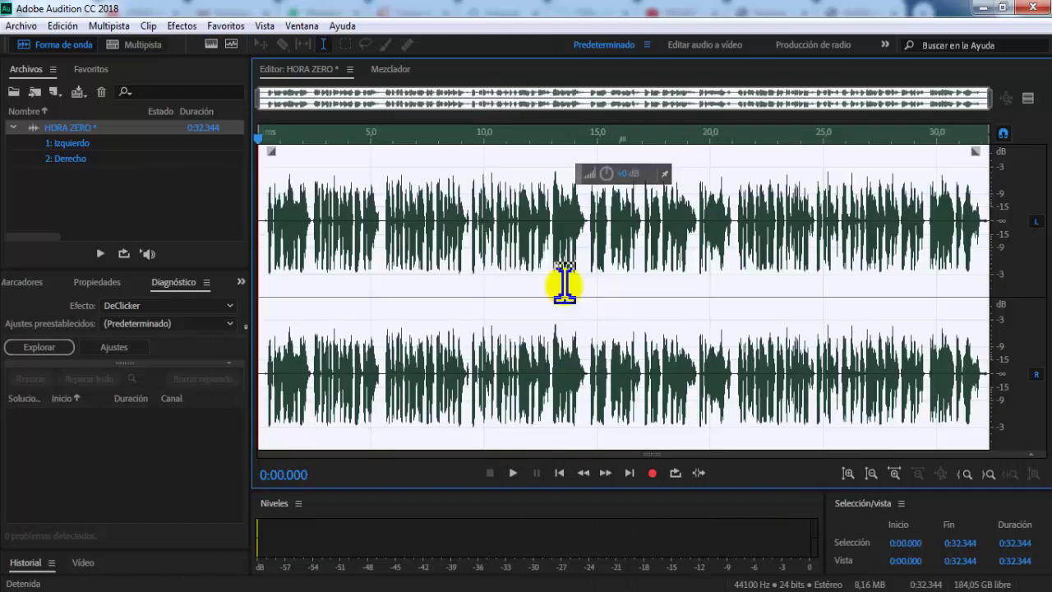
# Apply the automatic click remover (Eliminador de chasquidos automático) to the whole recording with the default preset, threshold 30 and complexity 16
pyautogui.doubleClick(565, 283)
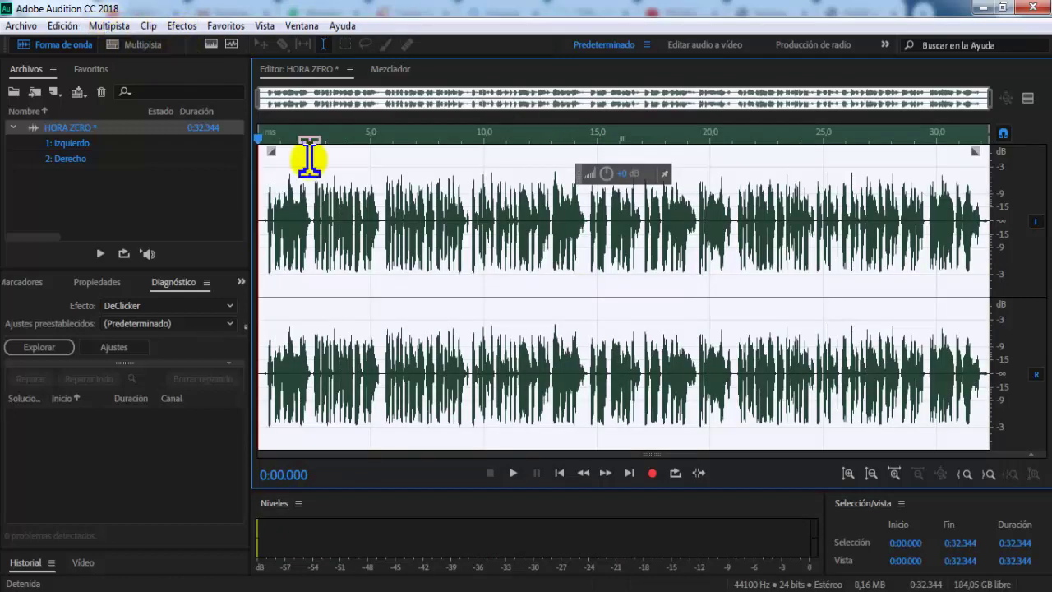
pyautogui.click(633, 345)
pyautogui.doubleClick(631, 341)
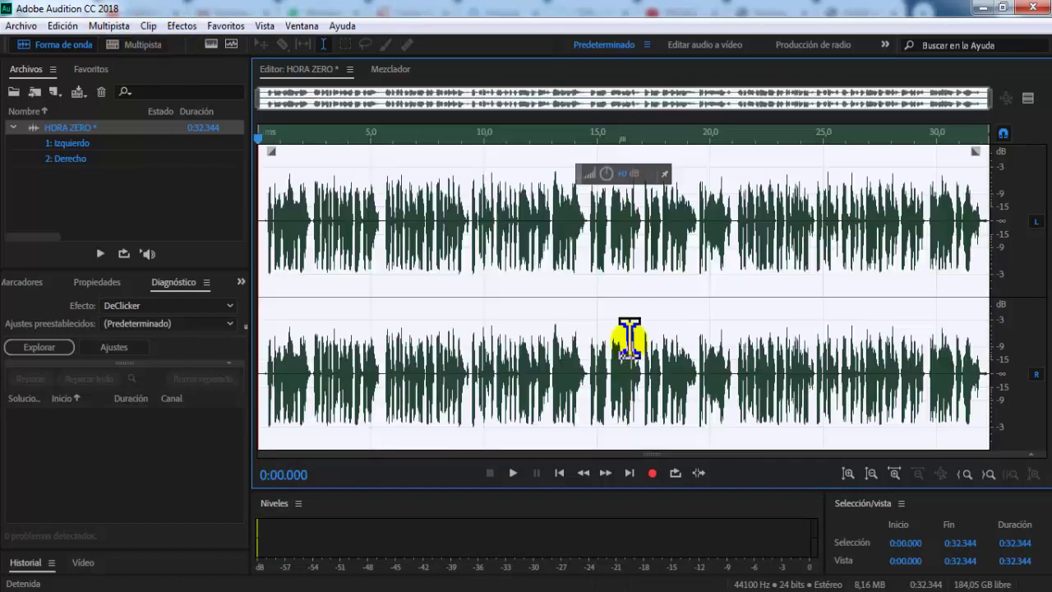
pyautogui.click(182, 26)
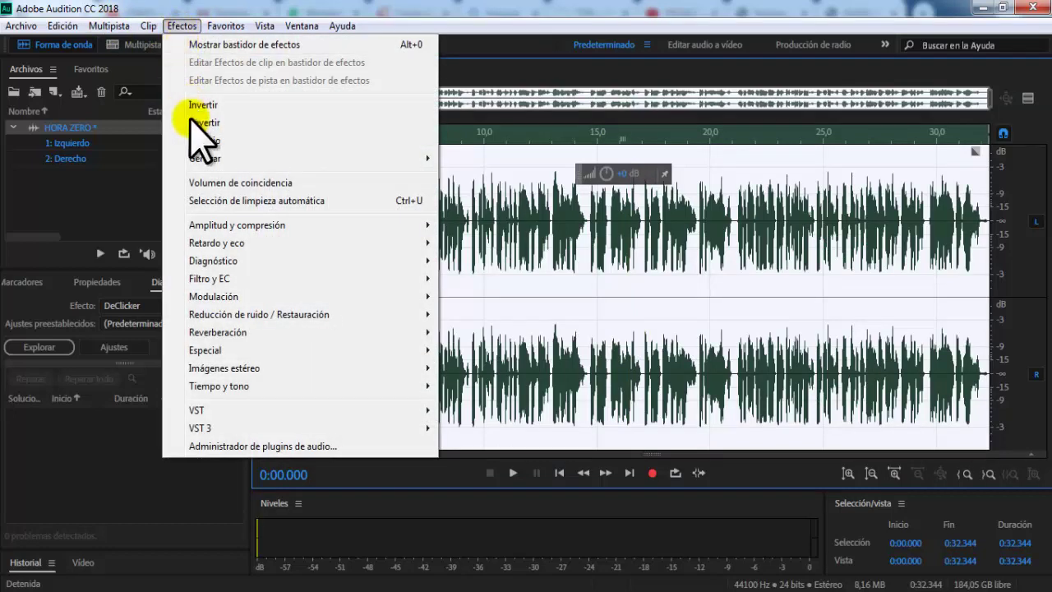
pyautogui.moveTo(272, 297)
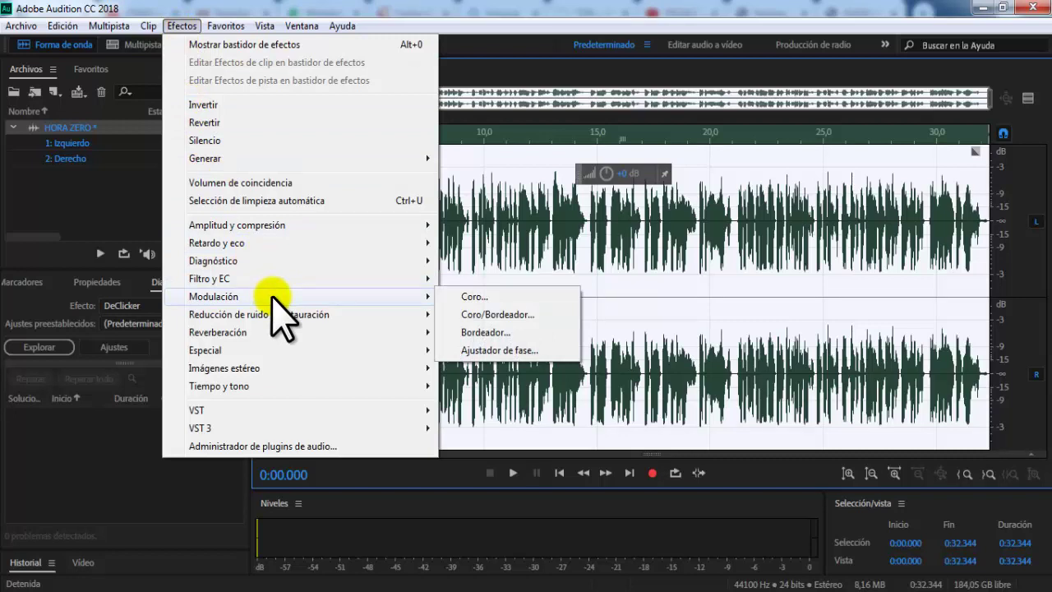
pyautogui.moveTo(267, 318)
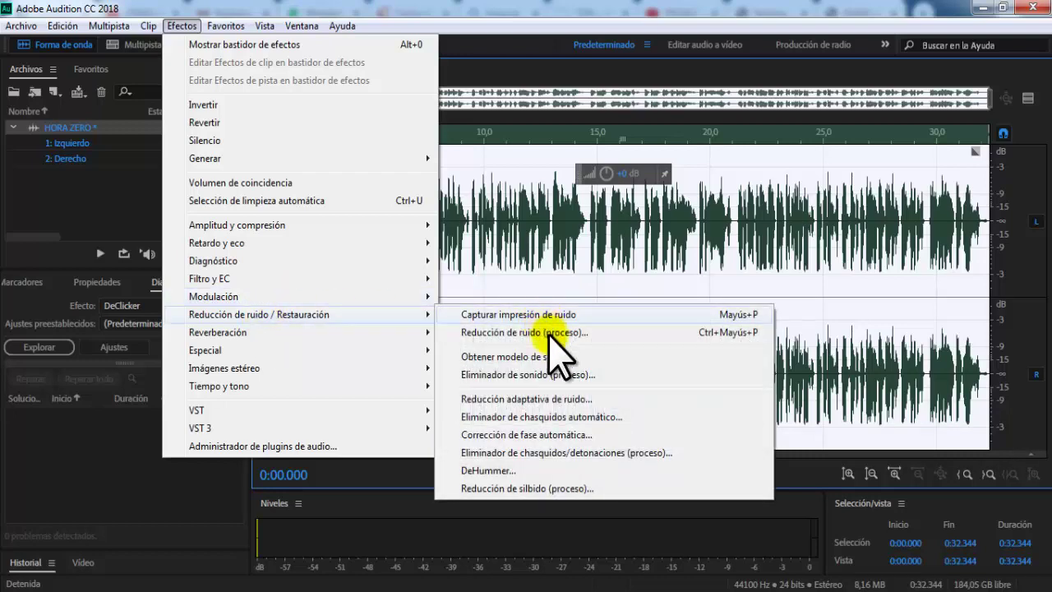
pyautogui.click(521, 416)
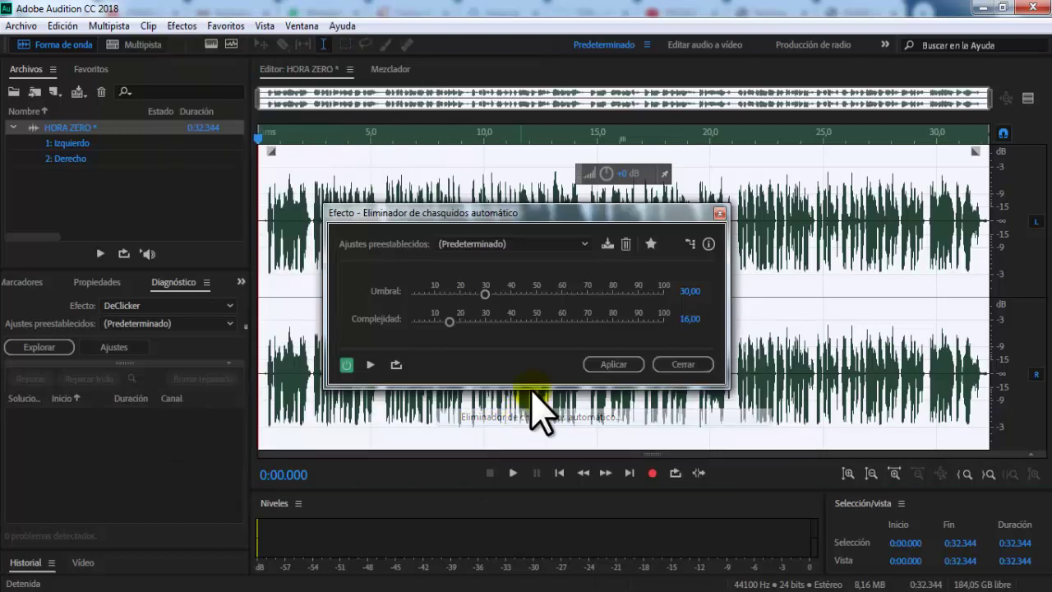
pyautogui.click(612, 363)
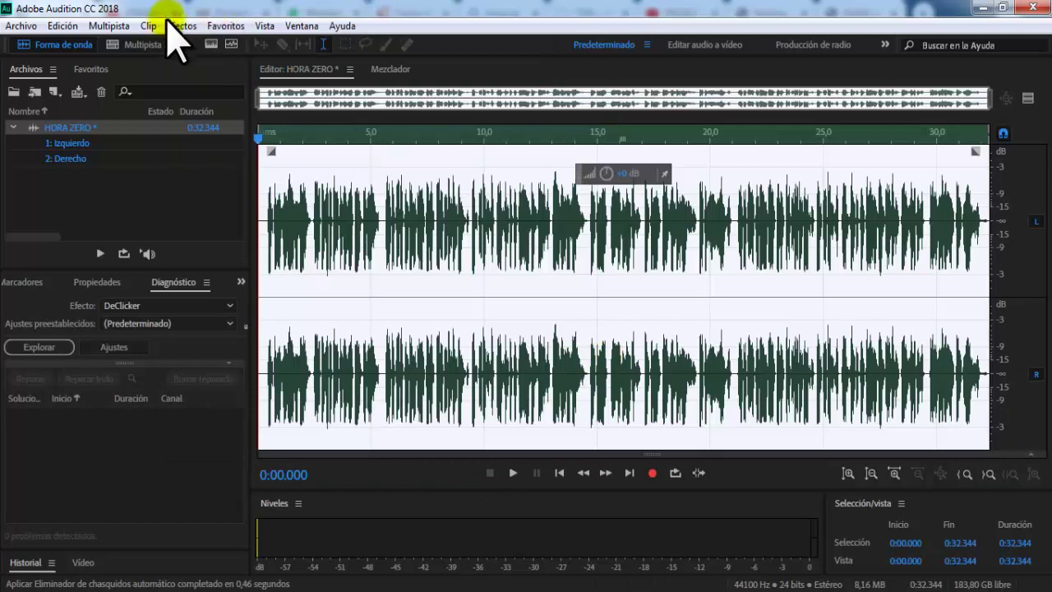
# Apply the click/pop eliminator (Eliminador de chasquidos/detonaciones) to the whole recording with the default preset
pyautogui.click(177, 27)
pyautogui.moveTo(304, 316)
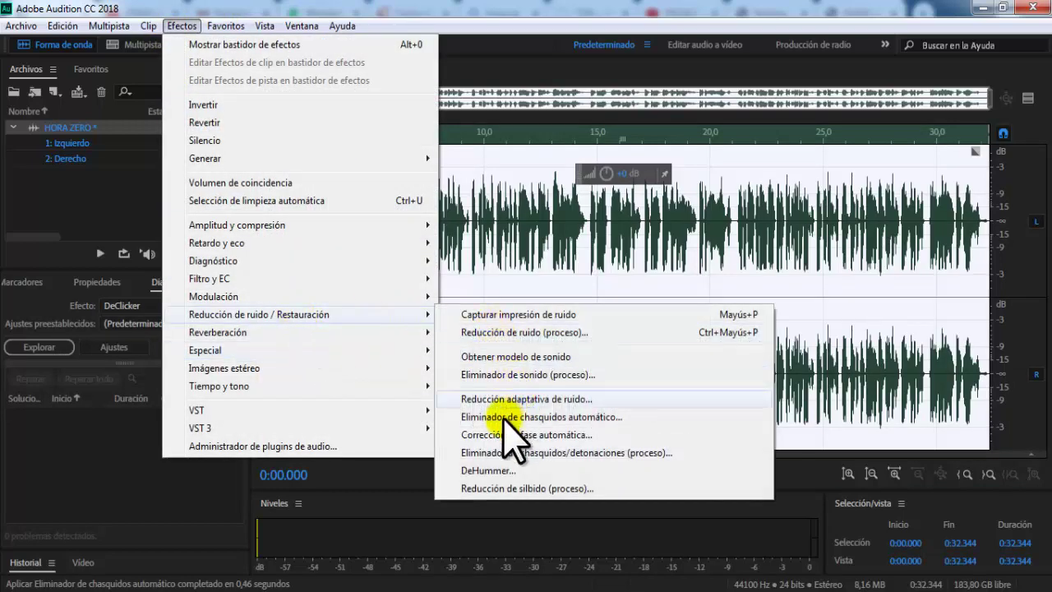
pyautogui.click(493, 454)
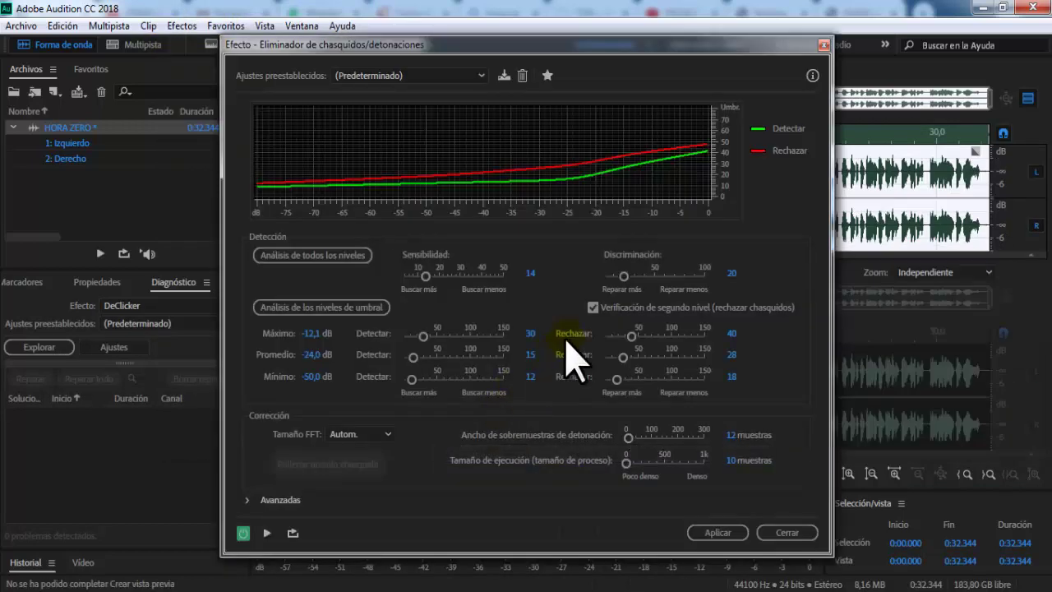
pyautogui.click(714, 534)
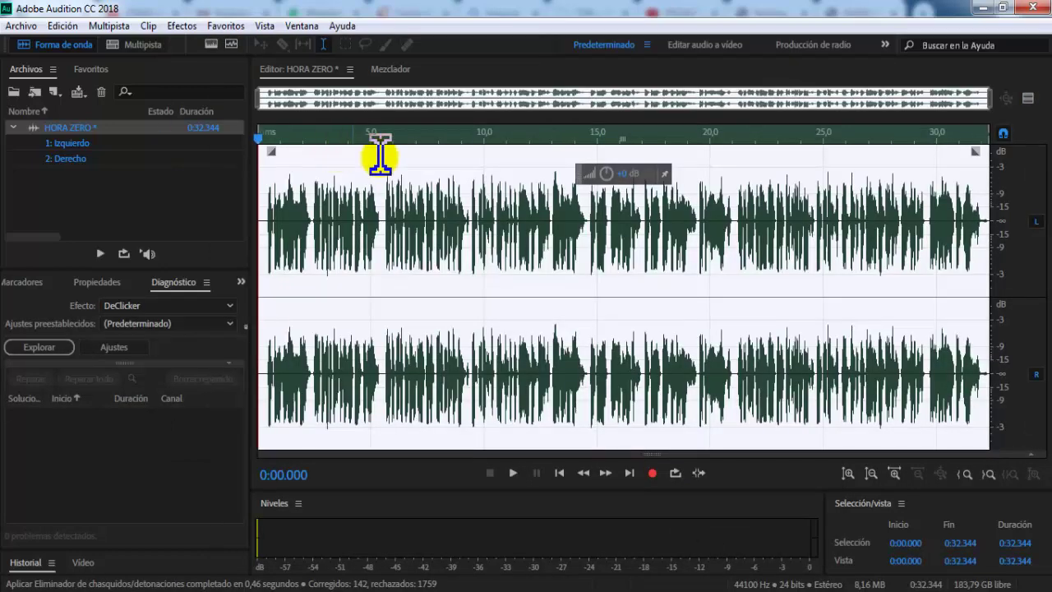
# Scan the whole recording for clipping with the DeClipper diagnostic and the Restaurar recortado en exceso preset
pyautogui.click(182, 25)
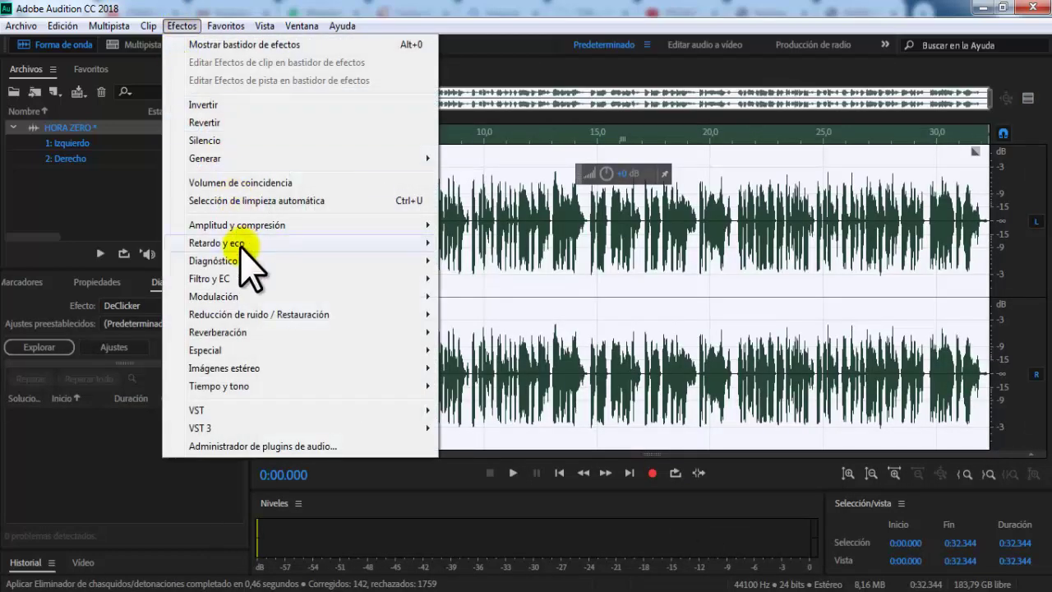
pyautogui.moveTo(247, 261)
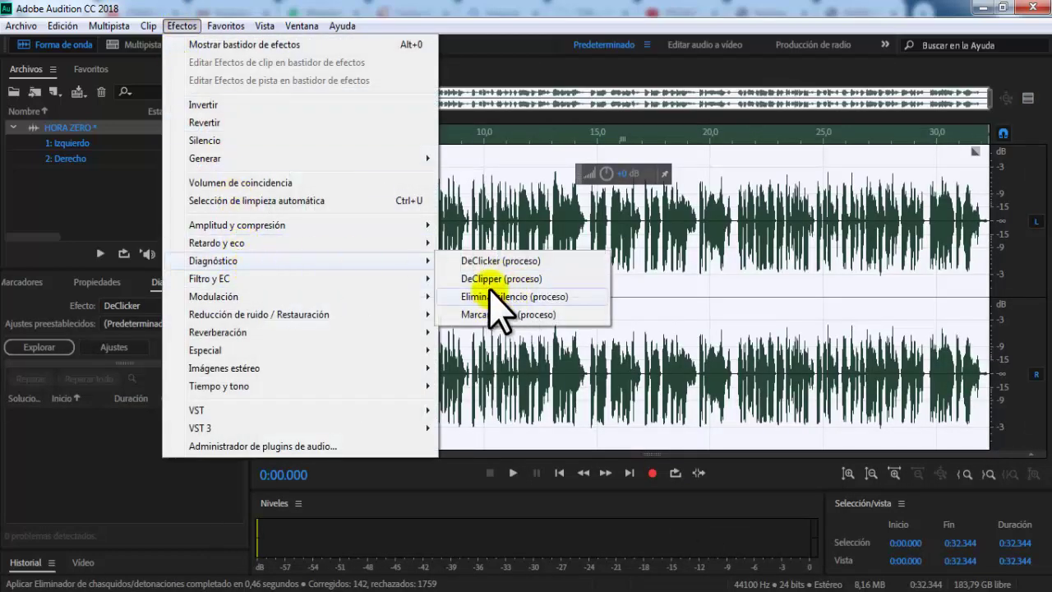
pyautogui.click(510, 280)
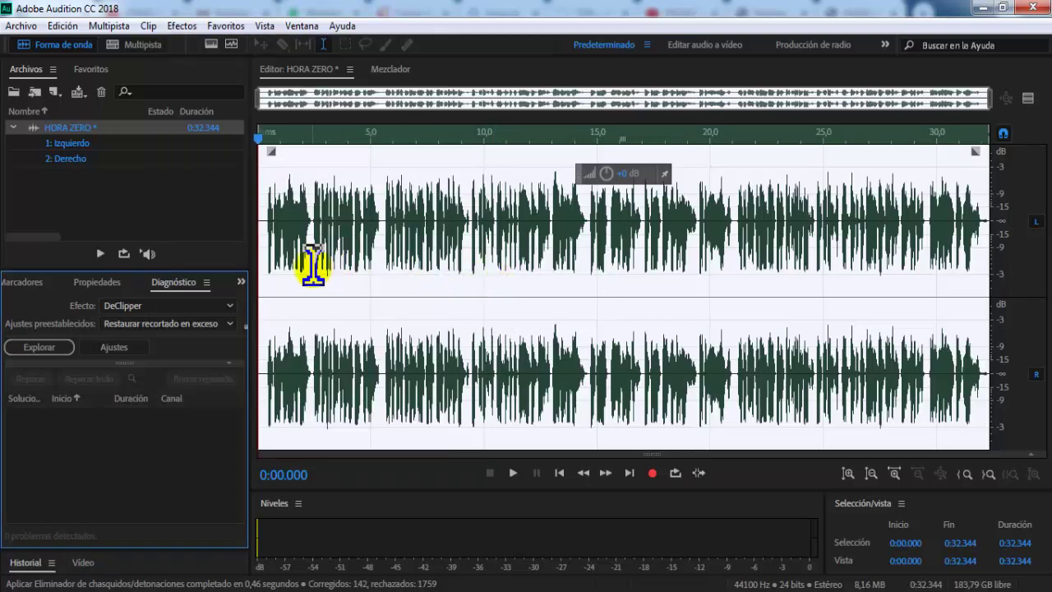
pyautogui.click(29, 348)
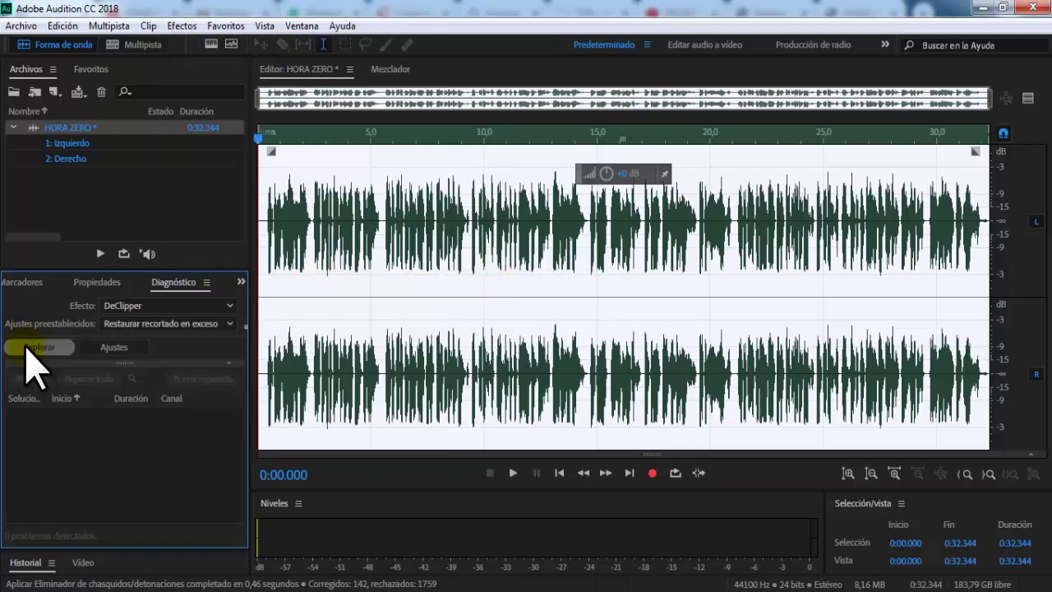
# Scan the whole recording for clicks with the default DeClicker diagnostic, then clear the waveform selection at about 16 s
pyautogui.click(122, 349)
pyautogui.click(197, 305)
pyautogui.click(165, 321)
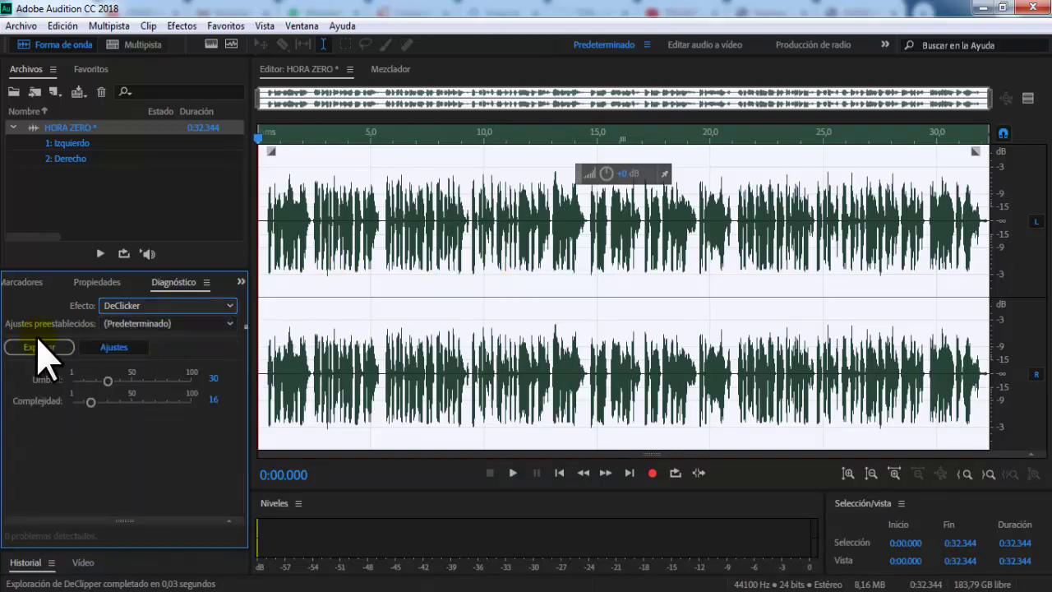
pyautogui.click(38, 346)
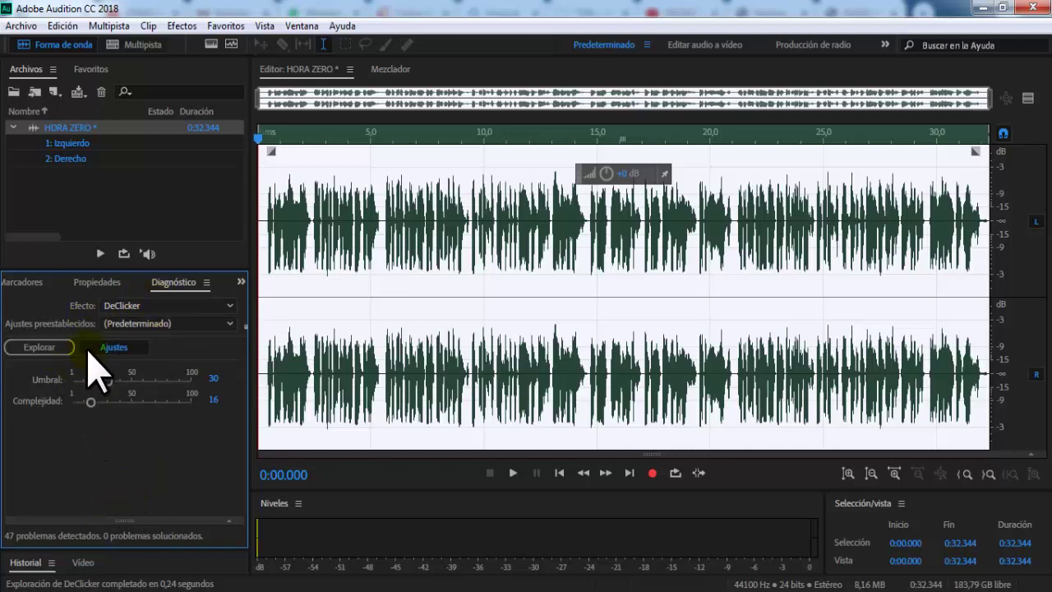
pyautogui.click(112, 347)
pyautogui.click(43, 347)
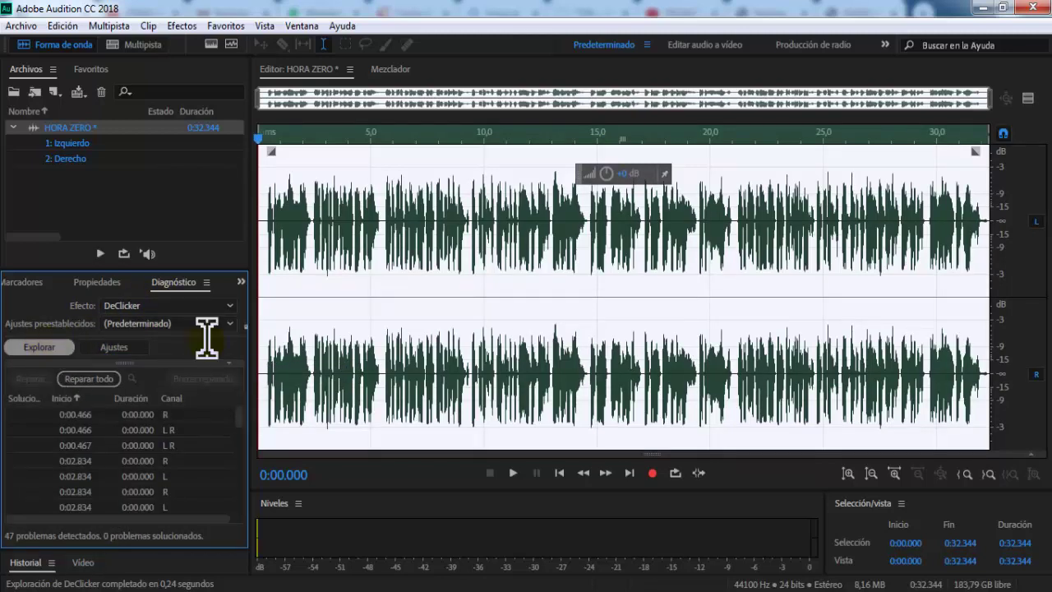
pyautogui.click(415, 323)
pyautogui.click(621, 323)
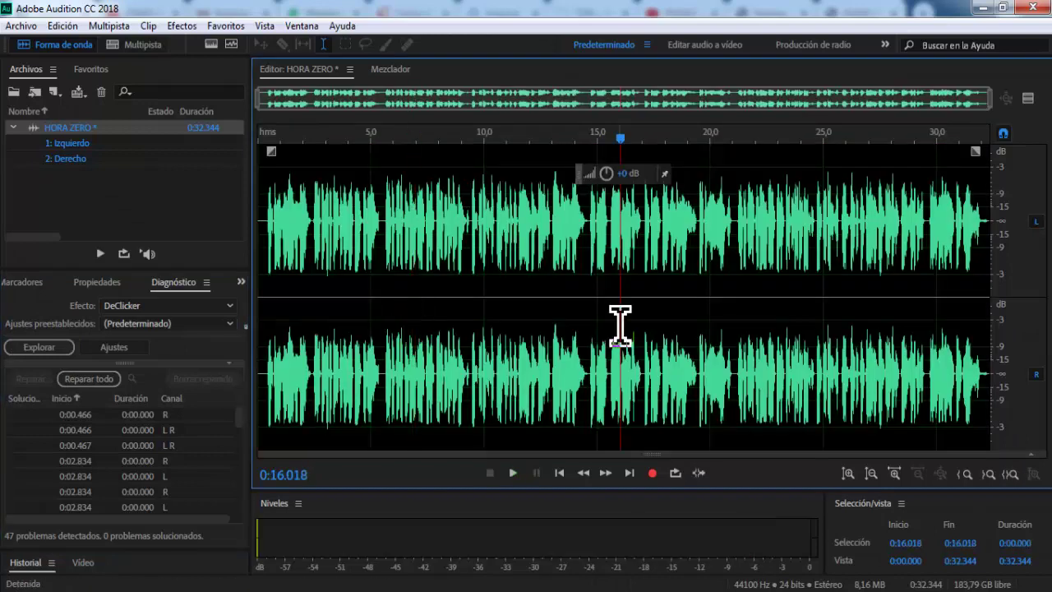